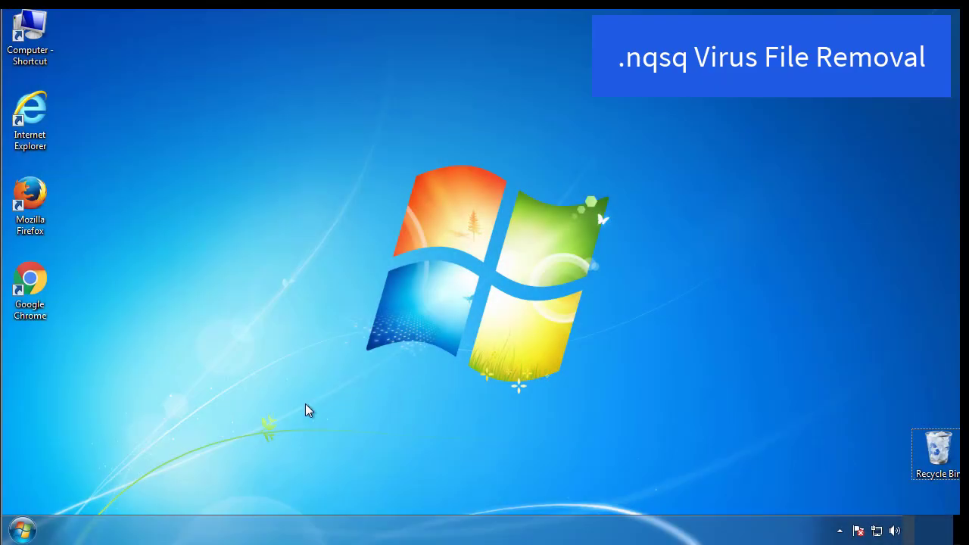
Enable Minimal Safe boot on msconfig's Boot tab and restart into Safe Mode.
{"action": "left_click", "coordinate": [30, 530]}
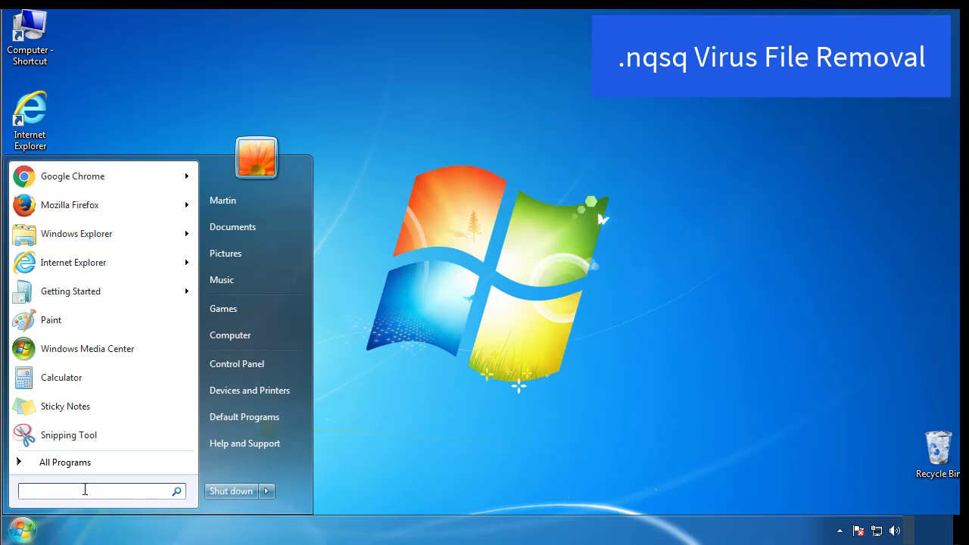
{"action": "type", "text": "msconfig"}
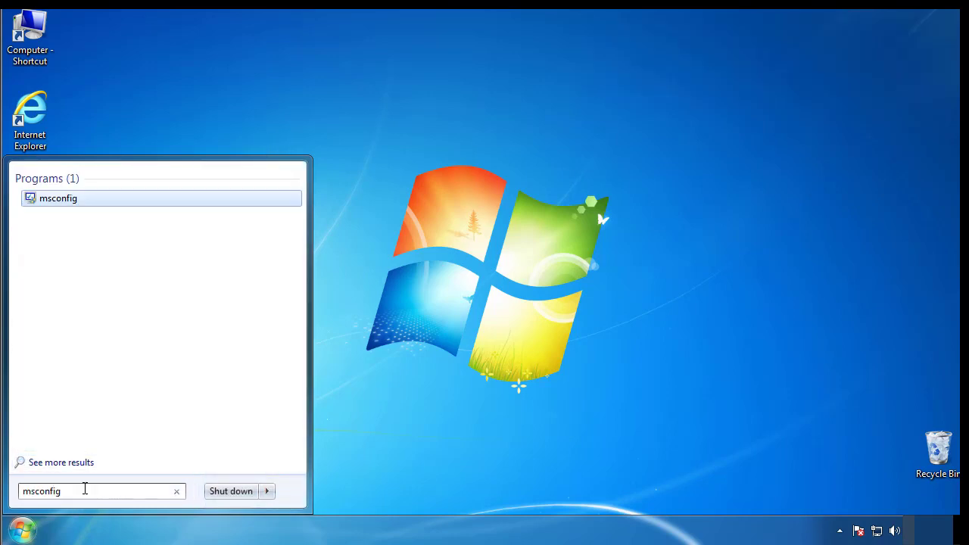
{"action": "key", "text": "Return"}
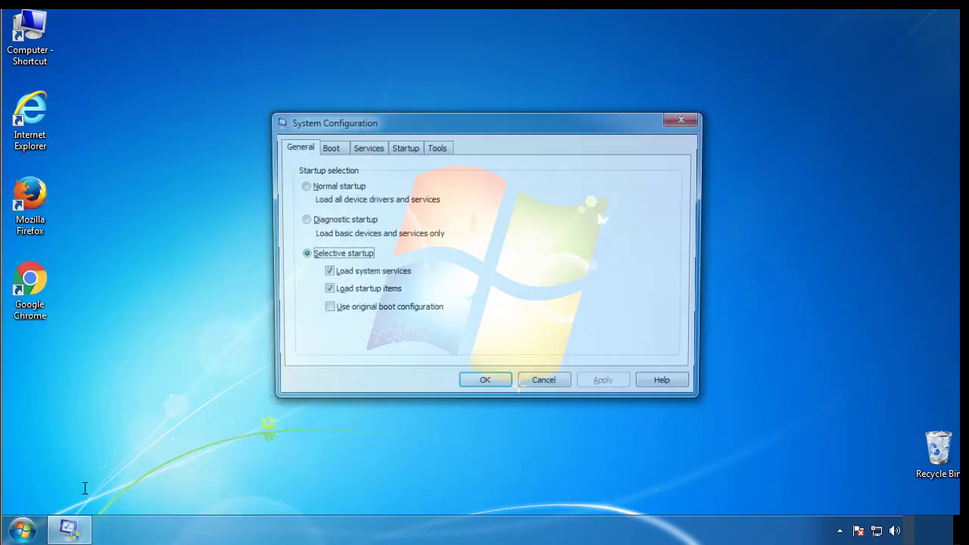
{"action": "left_click", "coordinate": [326, 148]}
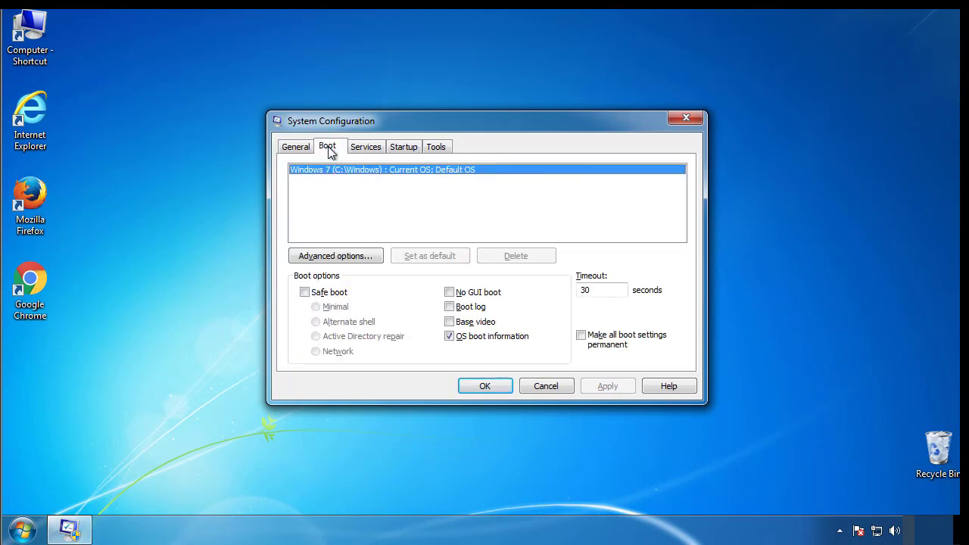
{"action": "left_click", "coordinate": [305, 292]}
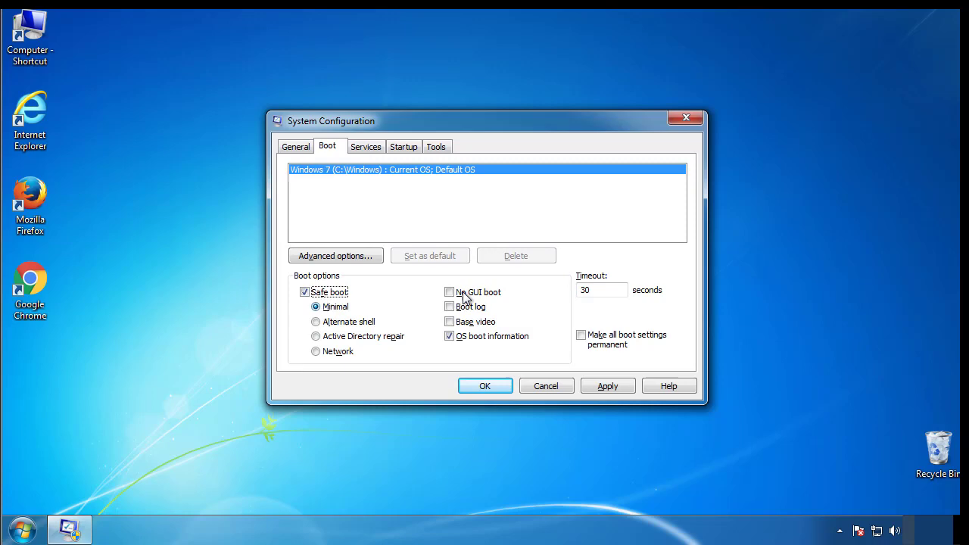
{"action": "left_click", "coordinate": [497, 388]}
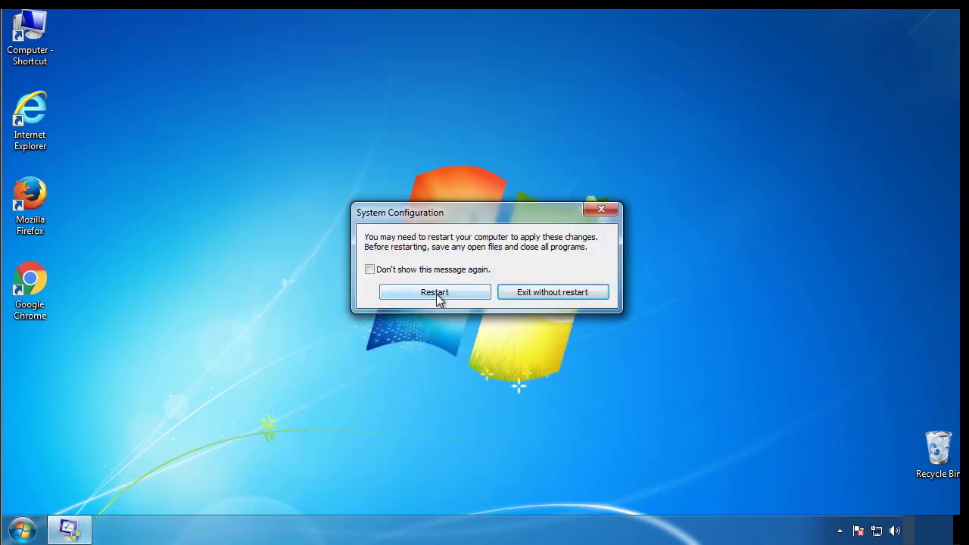
{"action": "left_click", "coordinate": [436, 294]}
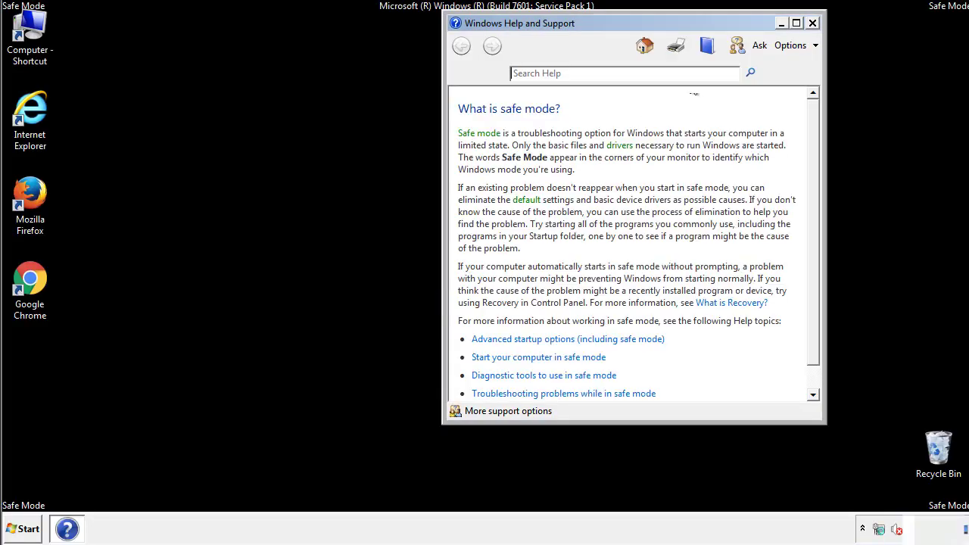
Turn on 'Show hidden files, folders and drives' in Folder Options, then close Control Panel.
{"action": "left_click", "coordinate": [812, 23]}
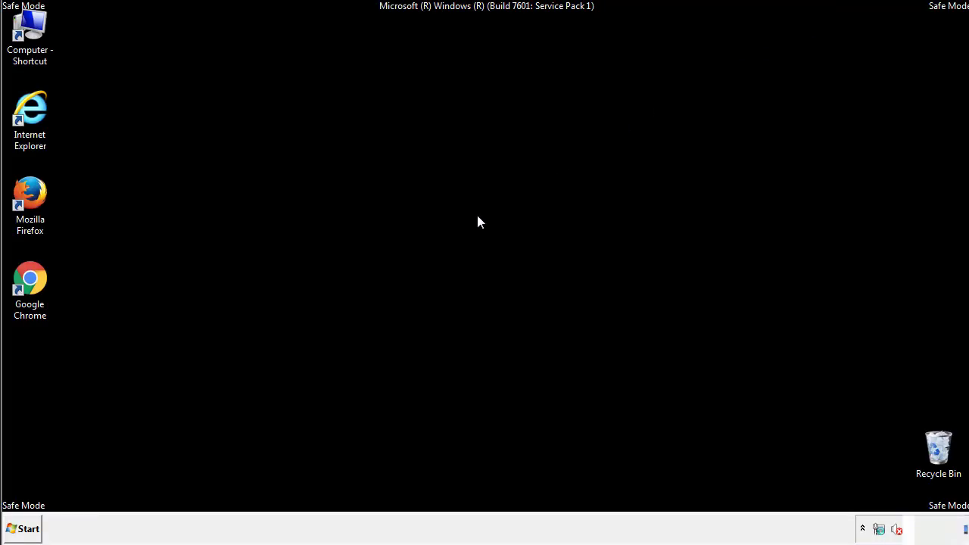
{"action": "left_click", "coordinate": [30, 528]}
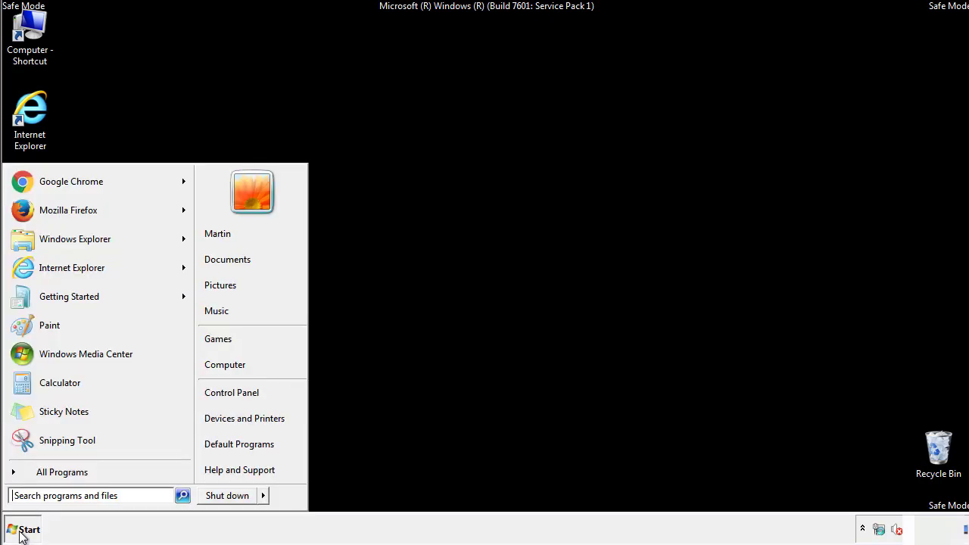
{"action": "left_click", "coordinate": [241, 389]}
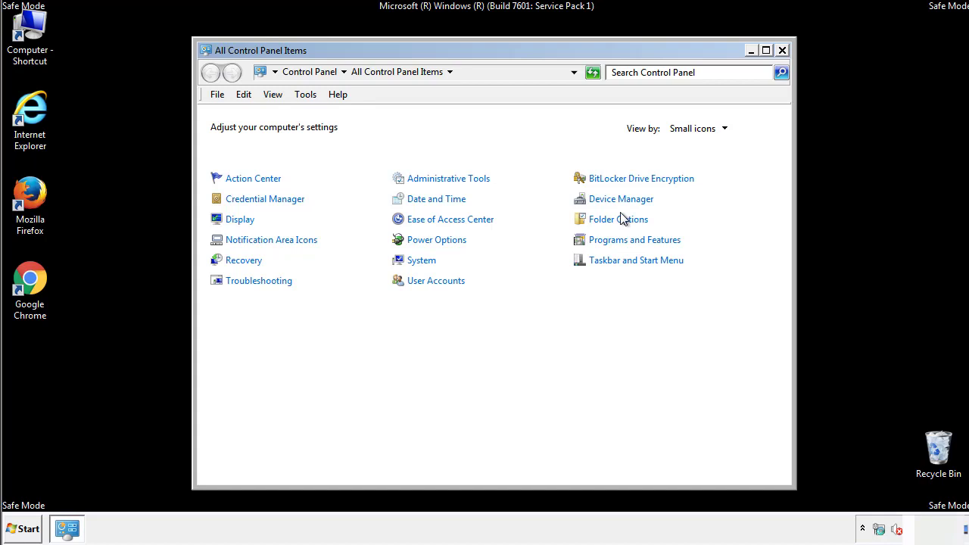
{"action": "left_click", "coordinate": [621, 221]}
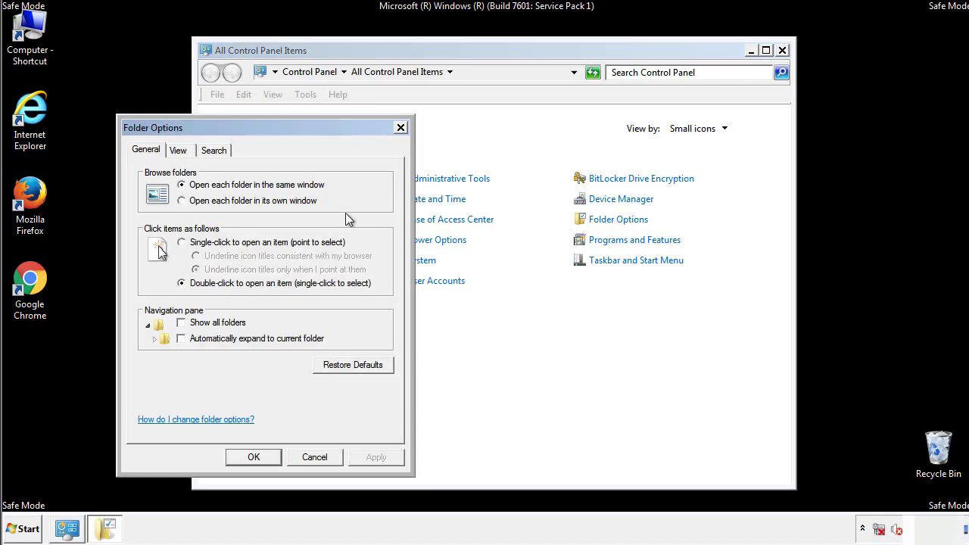
{"action": "left_click", "coordinate": [179, 151]}
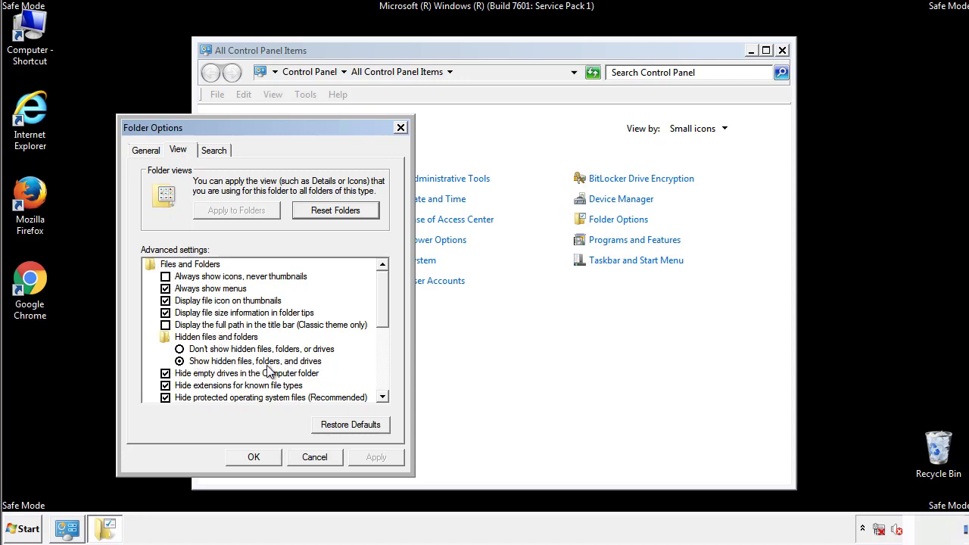
{"action": "left_click", "coordinate": [261, 456]}
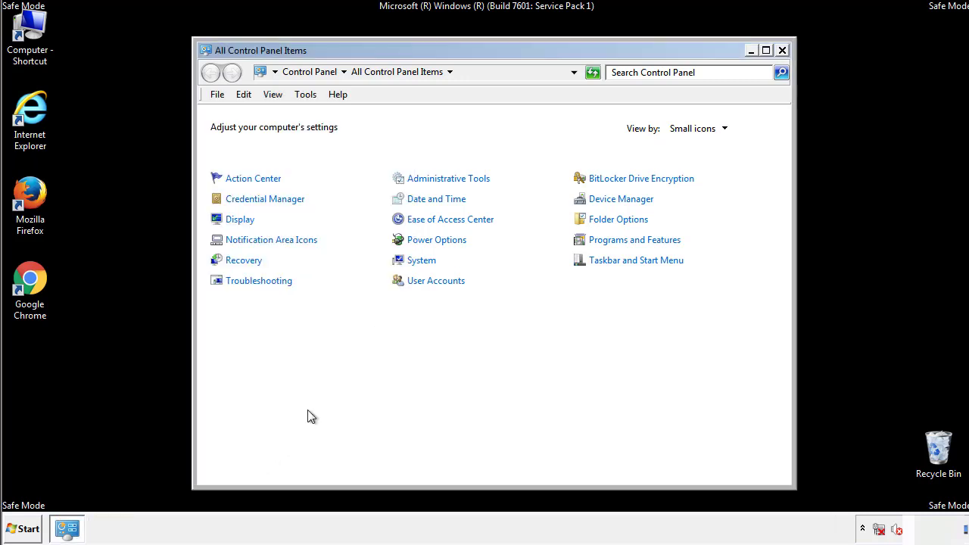
{"action": "left_click", "coordinate": [783, 50]}
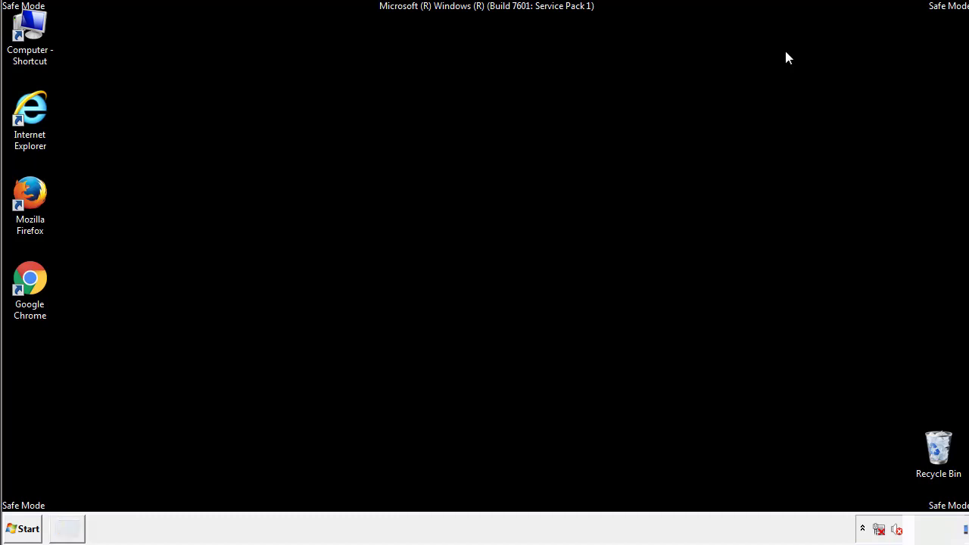
Browse to C:\Windows\System32\drivers\etc and open the hosts file.
{"action": "double_click", "coordinate": [32, 30]}
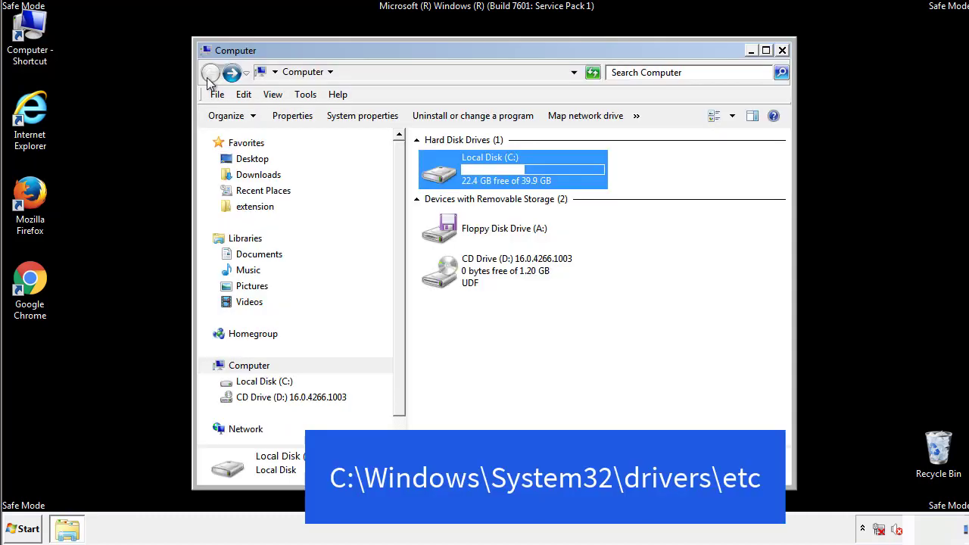
{"action": "double_click", "coordinate": [446, 176]}
{"action": "double_click", "coordinate": [442, 278]}
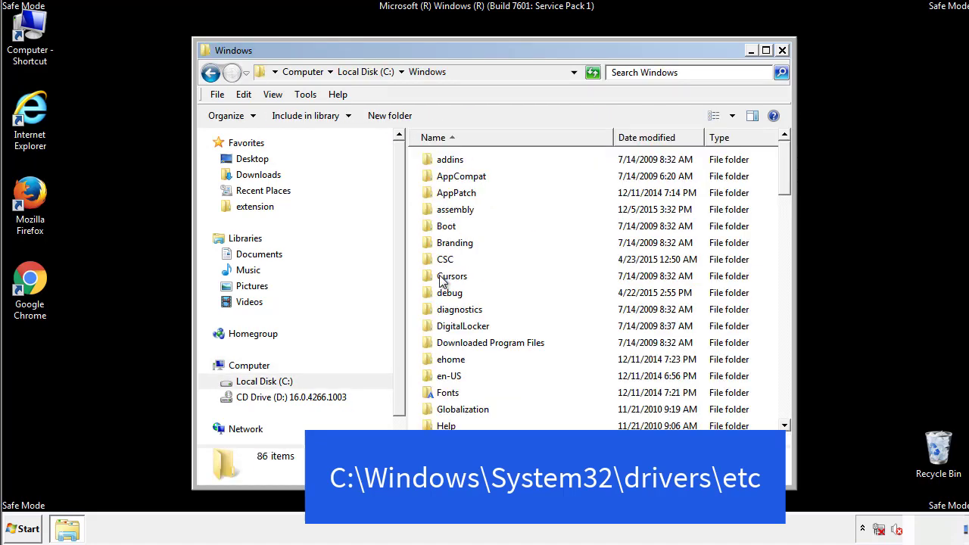
{"action": "scroll", "coordinate": [445, 333], "scroll_direction": "down", "scroll_amount": 2}
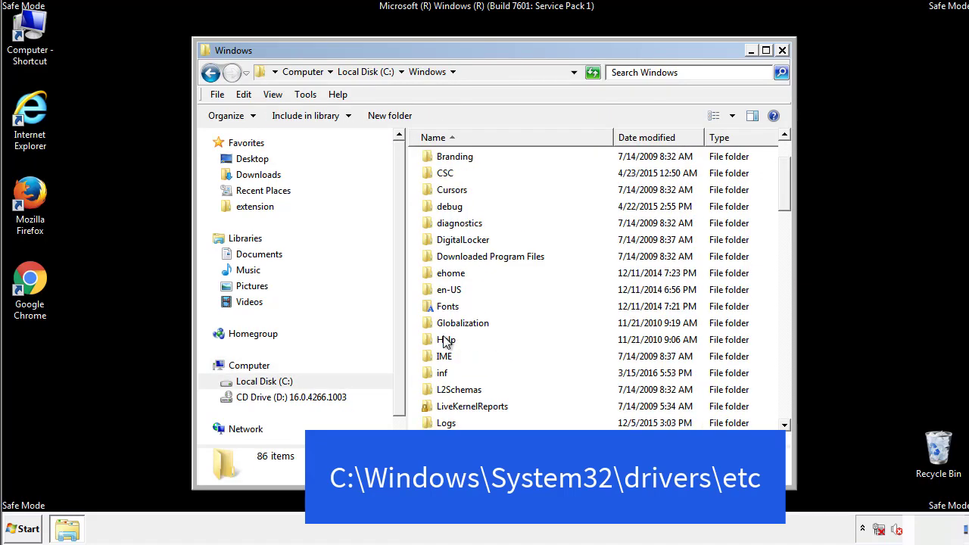
{"action": "scroll", "coordinate": [445, 342], "scroll_direction": "down", "scroll_amount": 7}
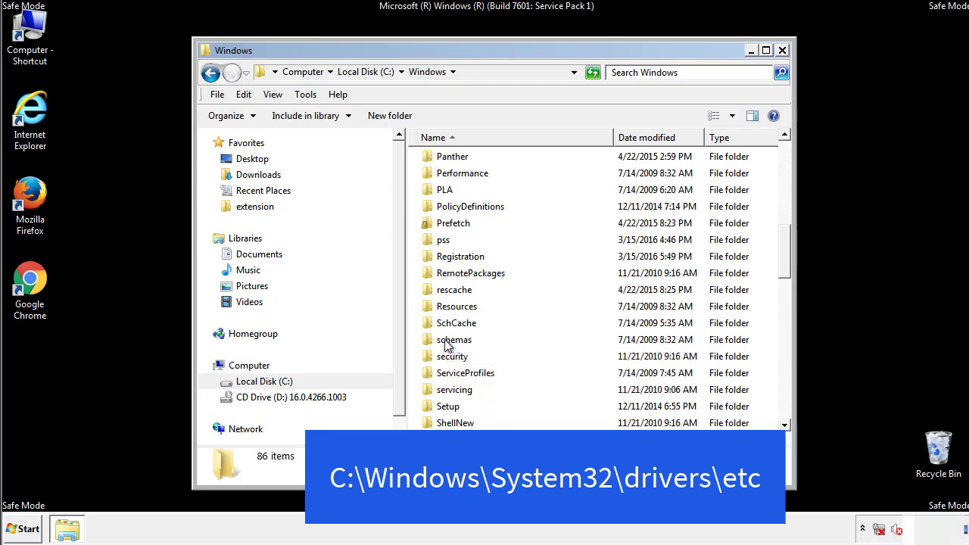
{"action": "scroll", "coordinate": [445, 342], "scroll_direction": "down", "scroll_amount": 3}
{"action": "double_click", "coordinate": [459, 391]}
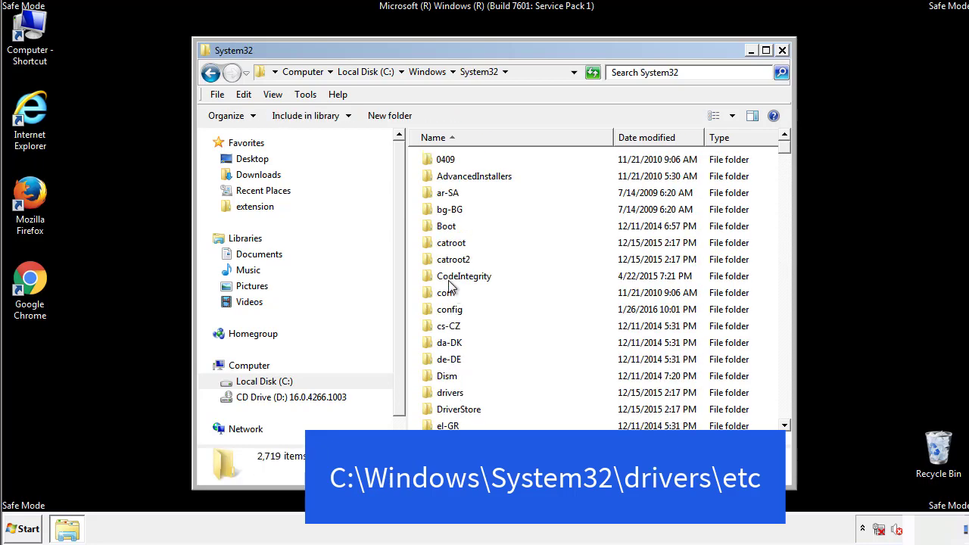
{"action": "double_click", "coordinate": [451, 393]}
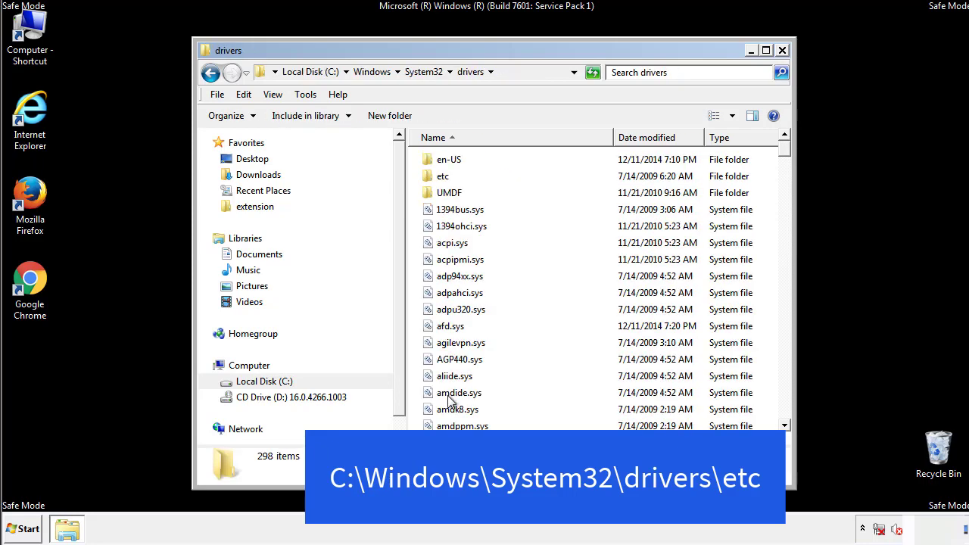
{"action": "double_click", "coordinate": [433, 180]}
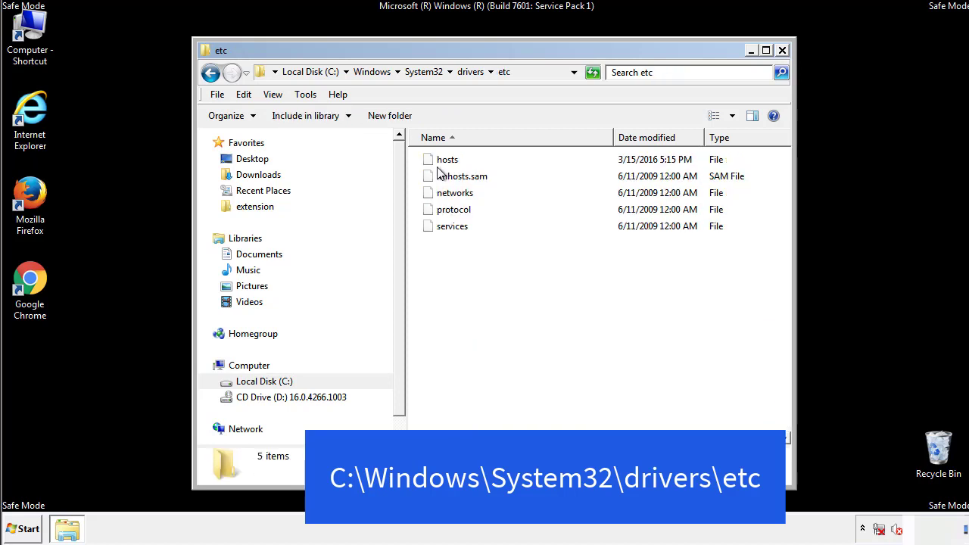
{"action": "double_click", "coordinate": [437, 160]}
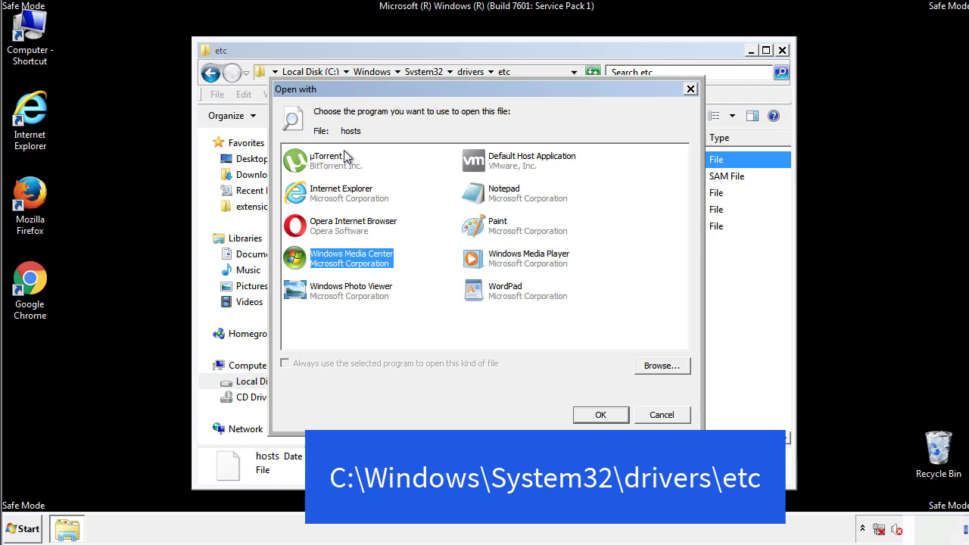
Open hosts in Notepad, delete the four added host entry lines, and close Notepad.
{"action": "left_click", "coordinate": [491, 197]}
{"action": "left_click", "coordinate": [599, 415]}
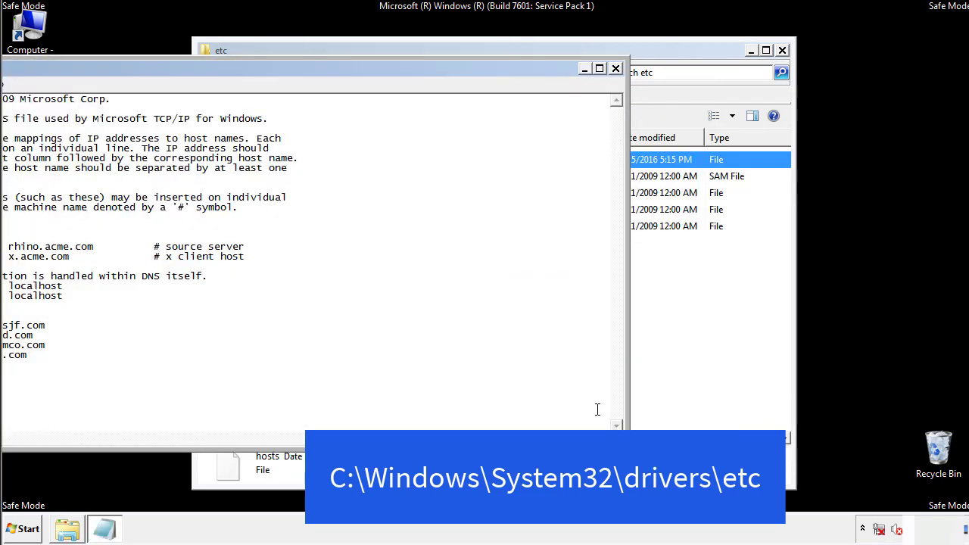
{"action": "left_click_drag", "start_coordinate": [396, 68], "coordinate": [616, 82]}
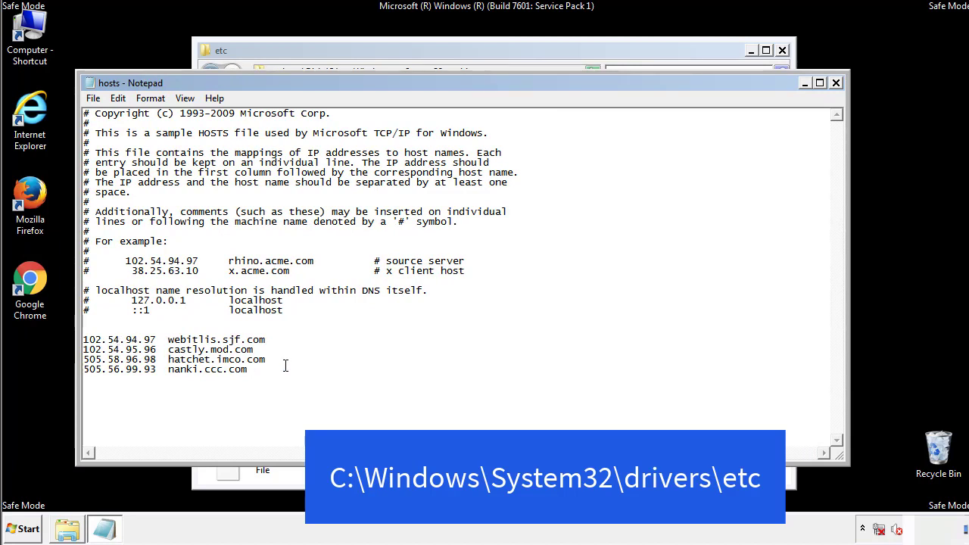
{"action": "left_click_drag", "start_coordinate": [271, 371], "coordinate": [103, 340]}
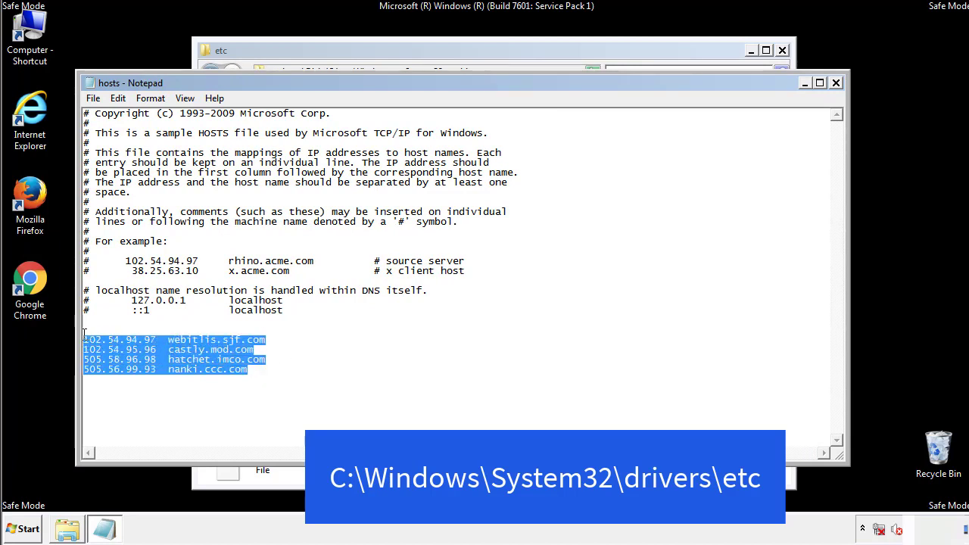
{"action": "key", "text": "Delete"}
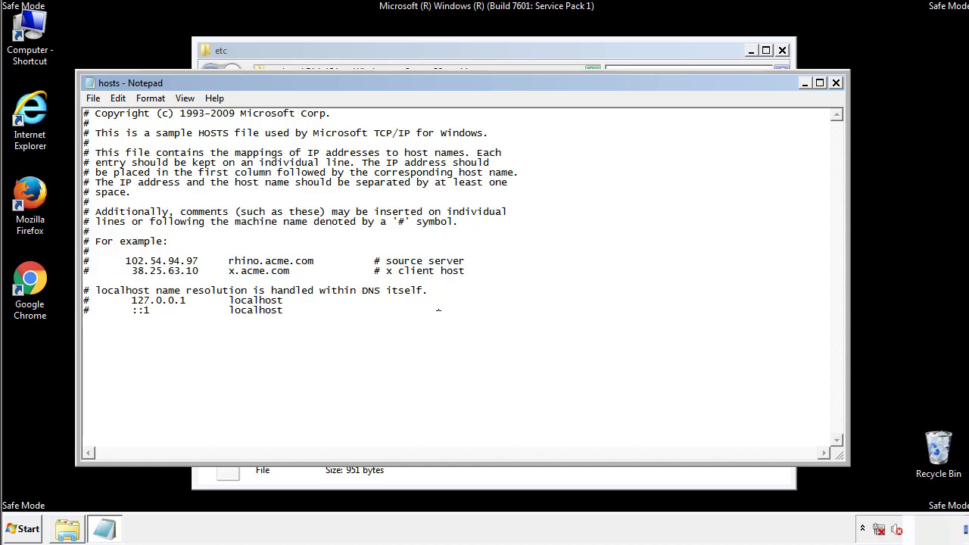
{"action": "left_click", "coordinate": [836, 84]}
Save the edited hosts file, close the etc folder, and open the Startup folder.
{"action": "left_click", "coordinate": [428, 277]}
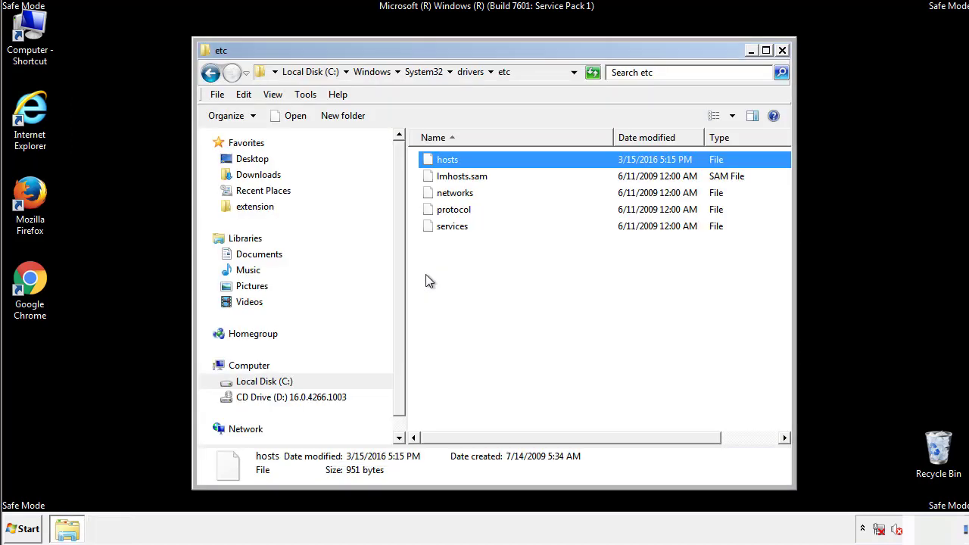
{"action": "left_click", "coordinate": [425, 274]}
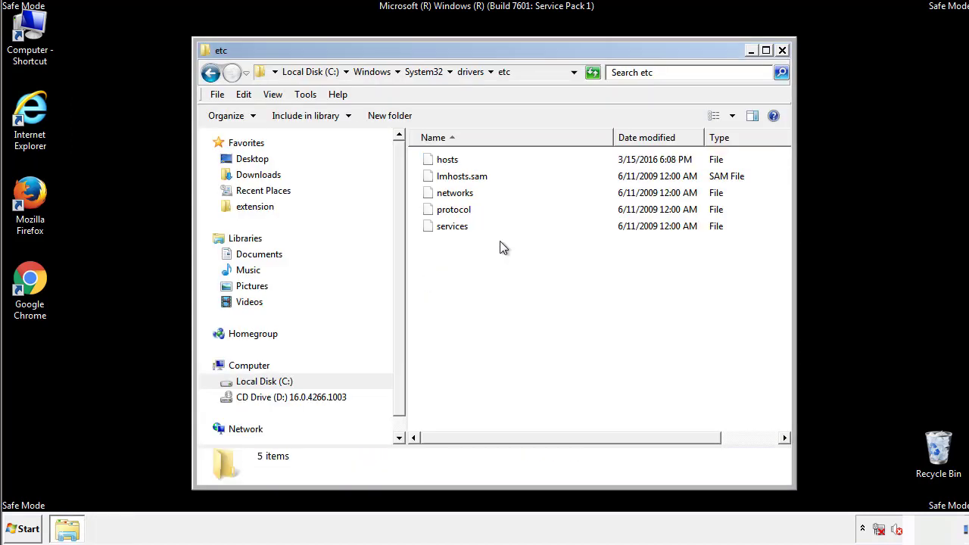
{"action": "left_click", "coordinate": [782, 51]}
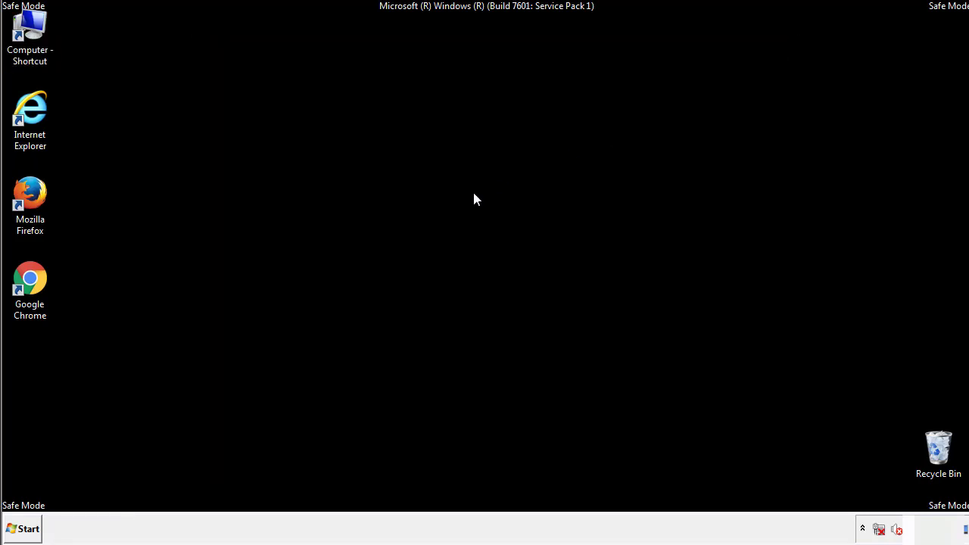
{"action": "left_click", "coordinate": [24, 528]}
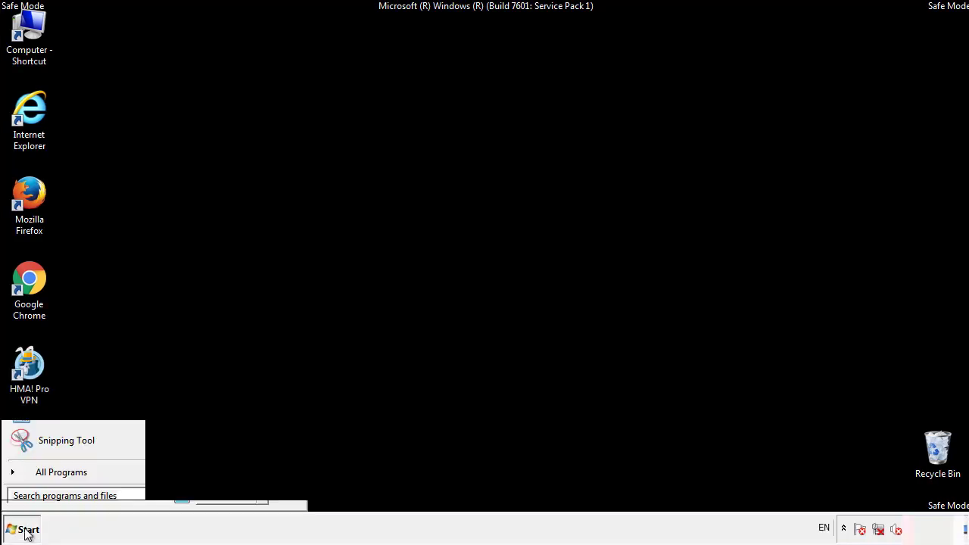
{"action": "left_click", "coordinate": [43, 478]}
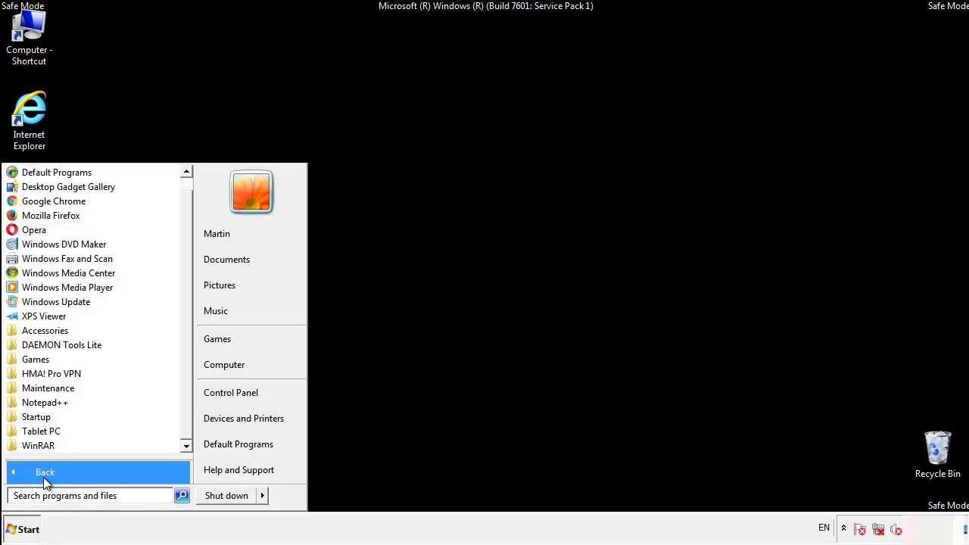
{"action": "right_click", "coordinate": [38, 415]}
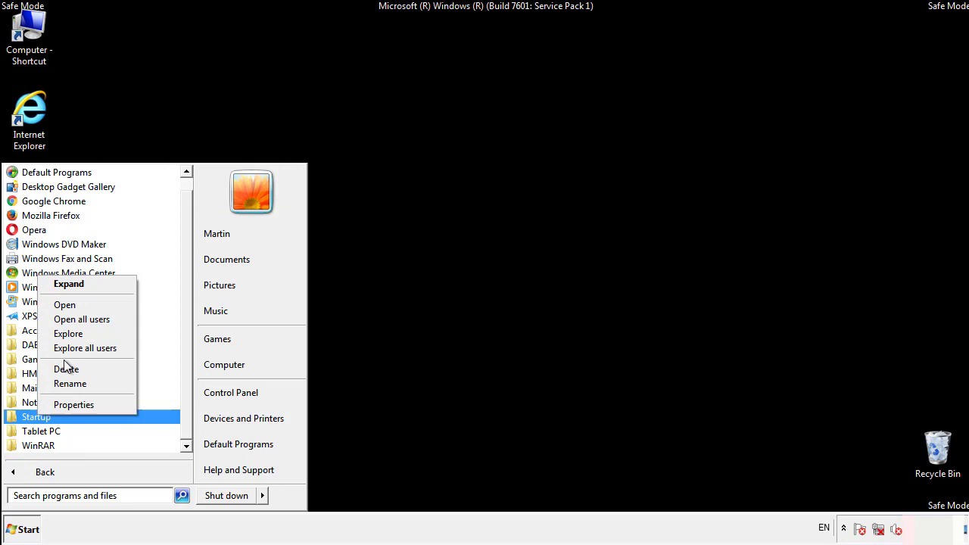
{"action": "left_click", "coordinate": [73, 305]}
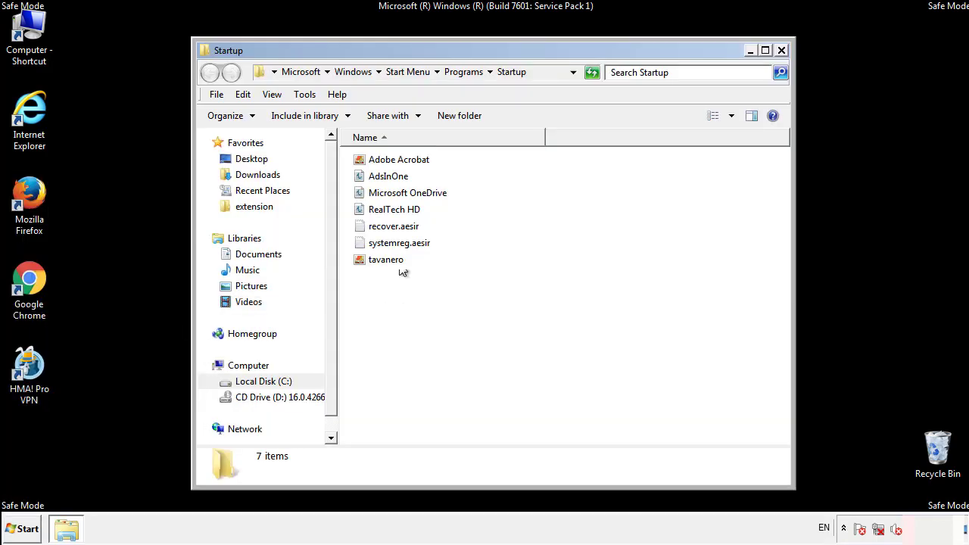
Delete AdsInOne, recover.aesir, systemreg.aesir and tavanero from Startup, then search for regedit.
{"action": "left_click", "coordinate": [395, 178]}
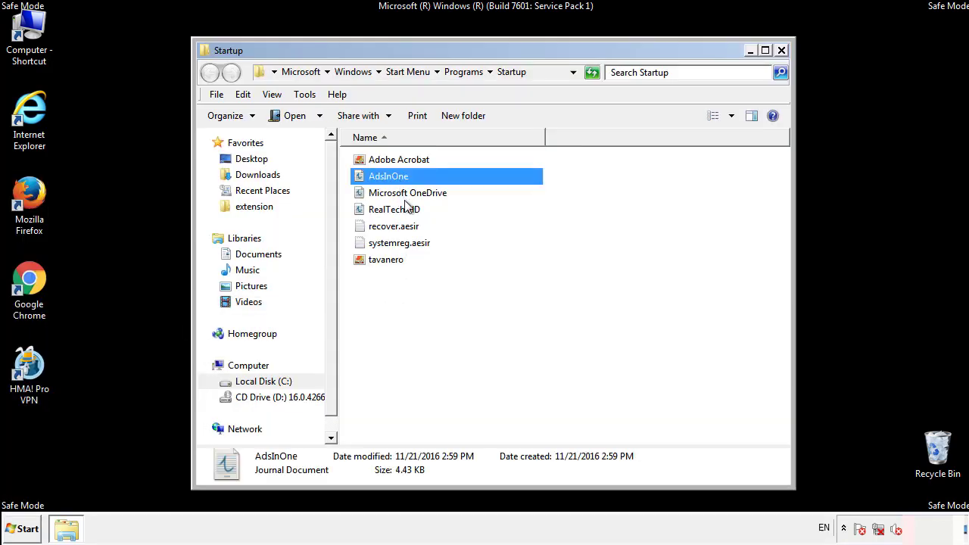
{"action": "left_click", "coordinate": [393, 227], "text": "ctrl"}
{"action": "left_click", "coordinate": [405, 242], "text": "ctrl"}
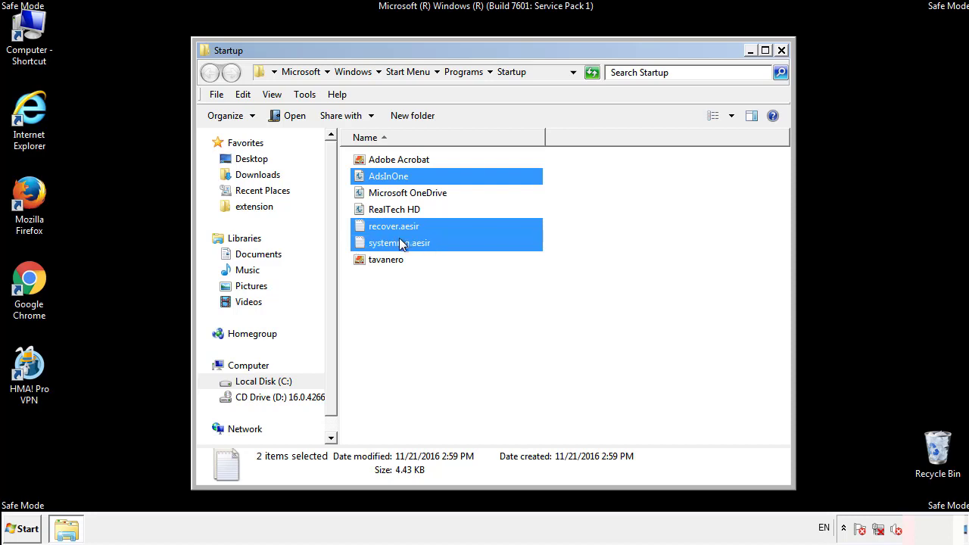
{"action": "left_click", "coordinate": [387, 260], "text": "ctrl"}
{"action": "right_click", "coordinate": [382, 260]}
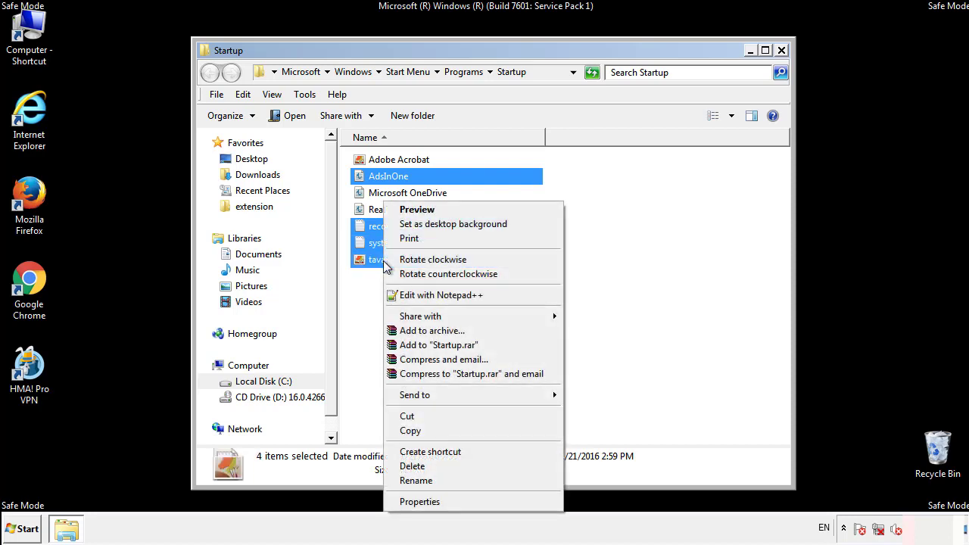
{"action": "left_click", "coordinate": [411, 466]}
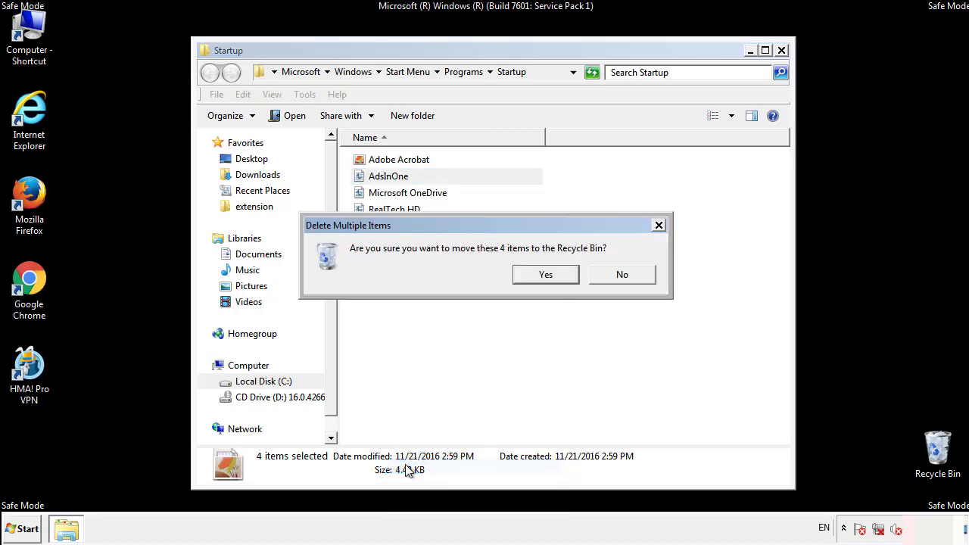
{"action": "left_click", "coordinate": [536, 274]}
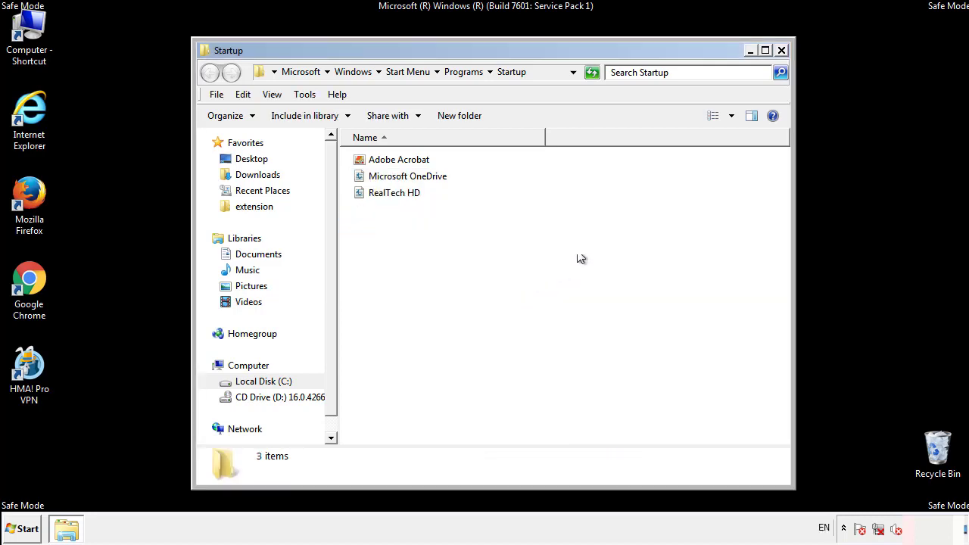
{"action": "left_click", "coordinate": [781, 47]}
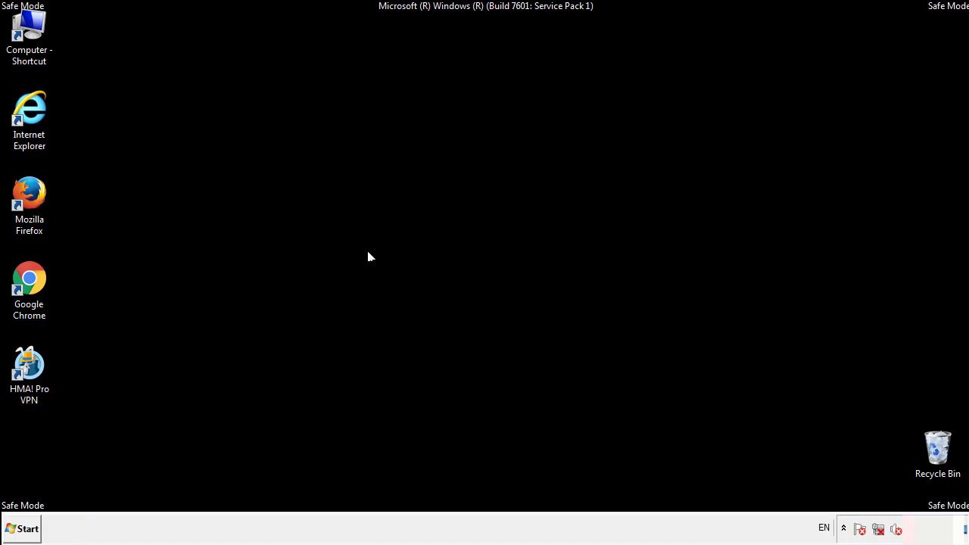
{"action": "left_click", "coordinate": [23, 530]}
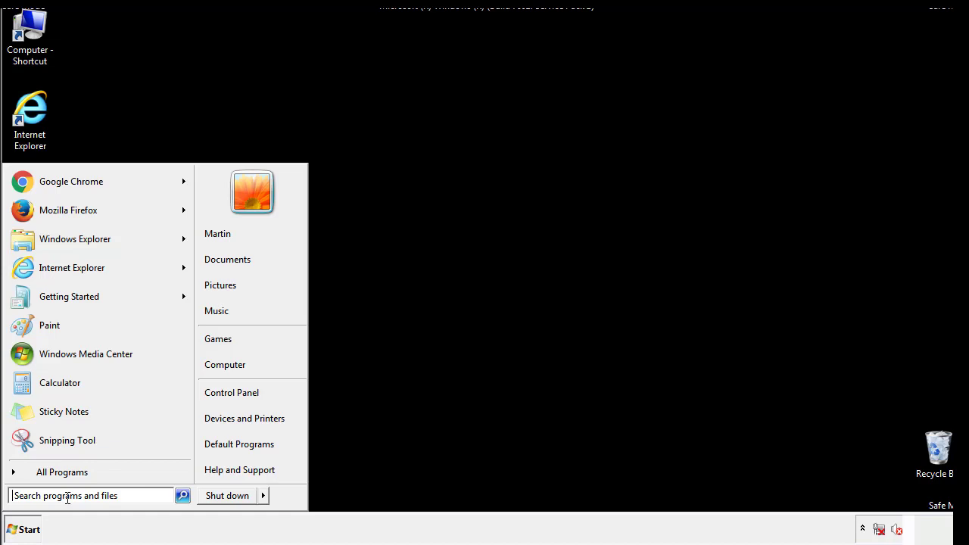
{"action": "type", "text": "reged"}
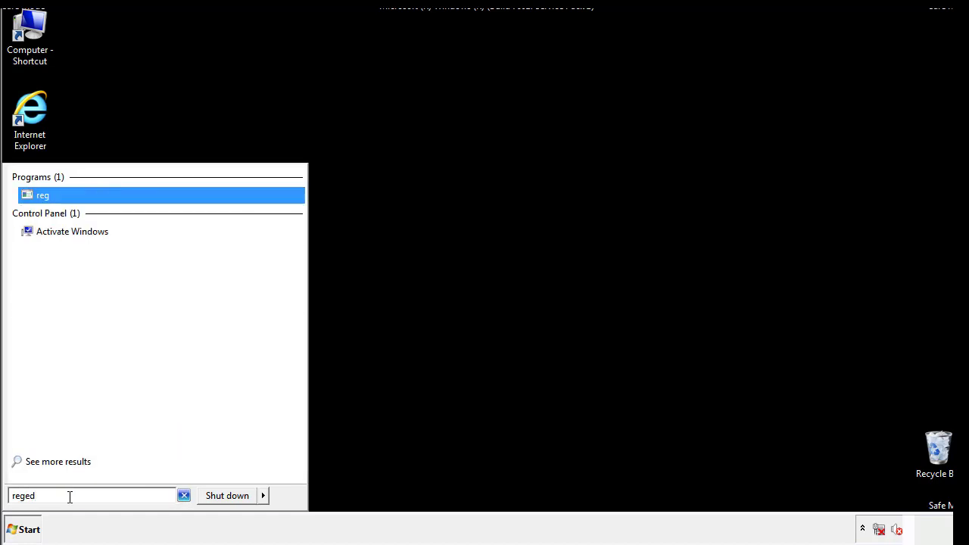
{"action": "type", "text": "it"}
Launch regedit and expand HKEY_LOCAL_MACHINE\SOFTWARE\Microsoft\Windows\CurrentVersion.
{"action": "key", "text": "Return"}
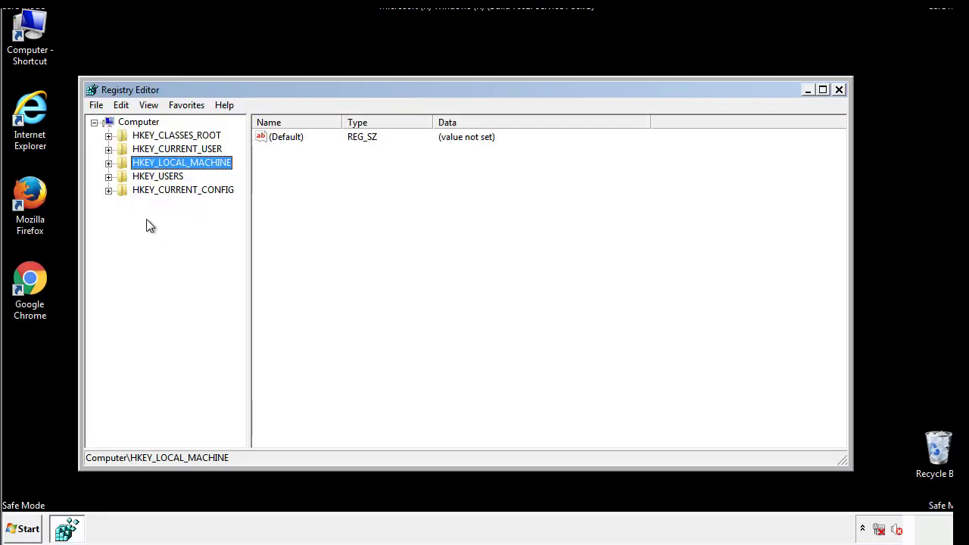
{"action": "left_click", "coordinate": [109, 165]}
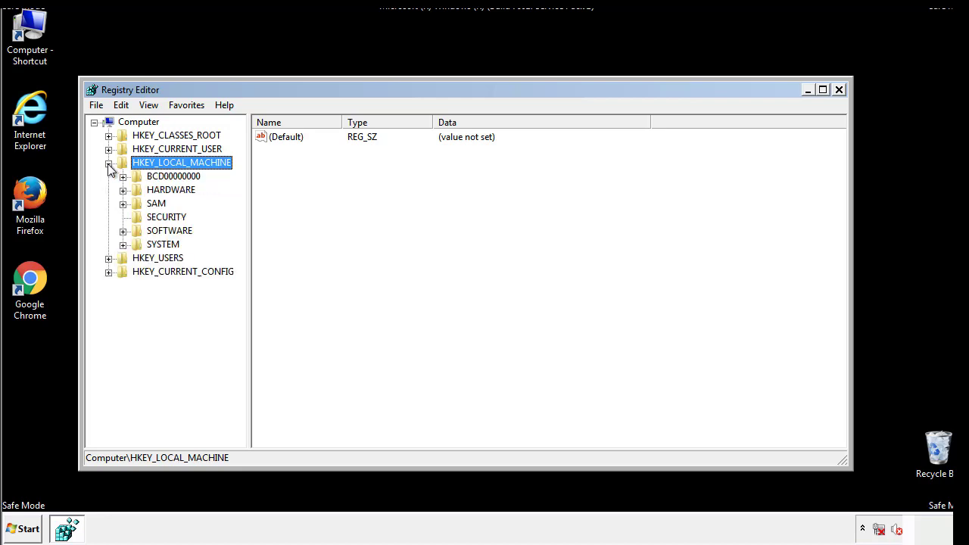
{"action": "left_click", "coordinate": [122, 230]}
{"action": "left_click_drag", "start_coordinate": [238, 223], "coordinate": [240, 250]}
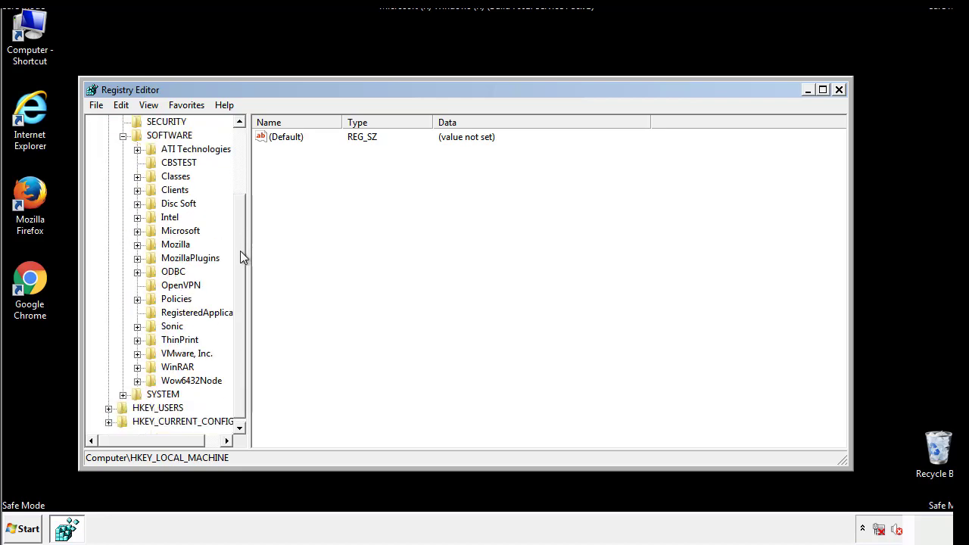
{"action": "left_click", "coordinate": [137, 230]}
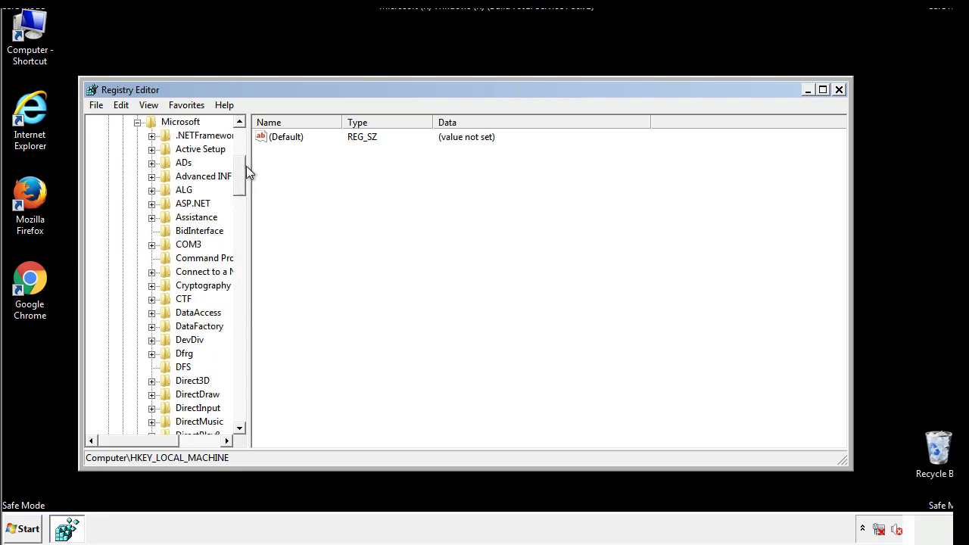
{"action": "mouse_move", "coordinate": [238, 188]}
{"action": "left_mouse_down"}
{"action": "mouse_move", "coordinate": [240, 399]}
{"action": "mouse_move", "coordinate": [239, 389]}
{"action": "left_mouse_up"}
{"action": "left_click", "coordinate": [151, 231]}
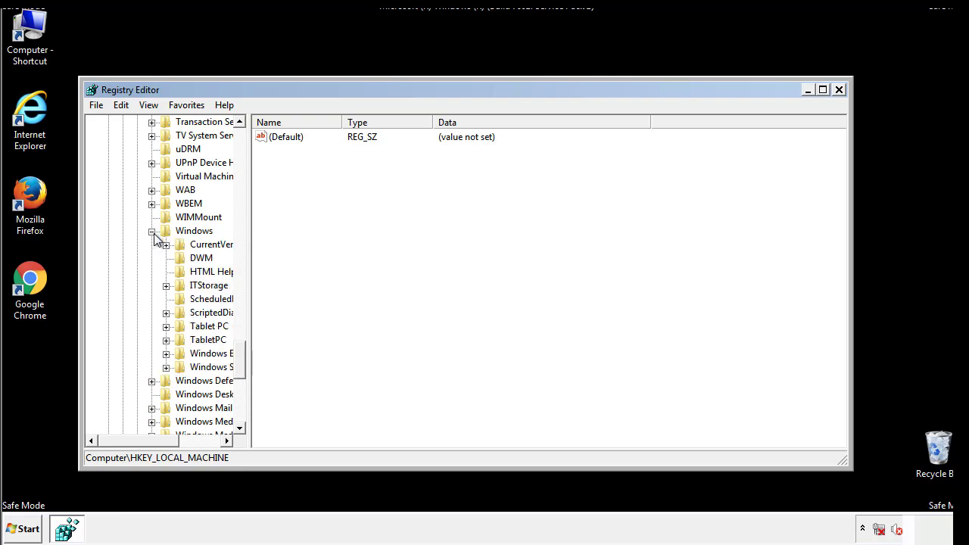
{"action": "left_click_drag", "start_coordinate": [134, 441], "coordinate": [155, 444]}
{"action": "left_click", "coordinate": [124, 244]}
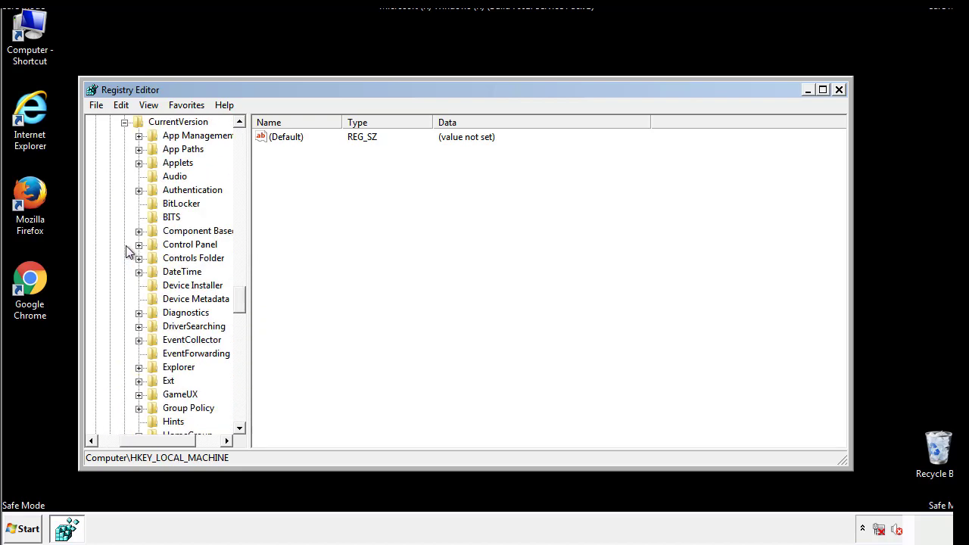
{"action": "left_click_drag", "start_coordinate": [246, 301], "coordinate": [239, 350]}
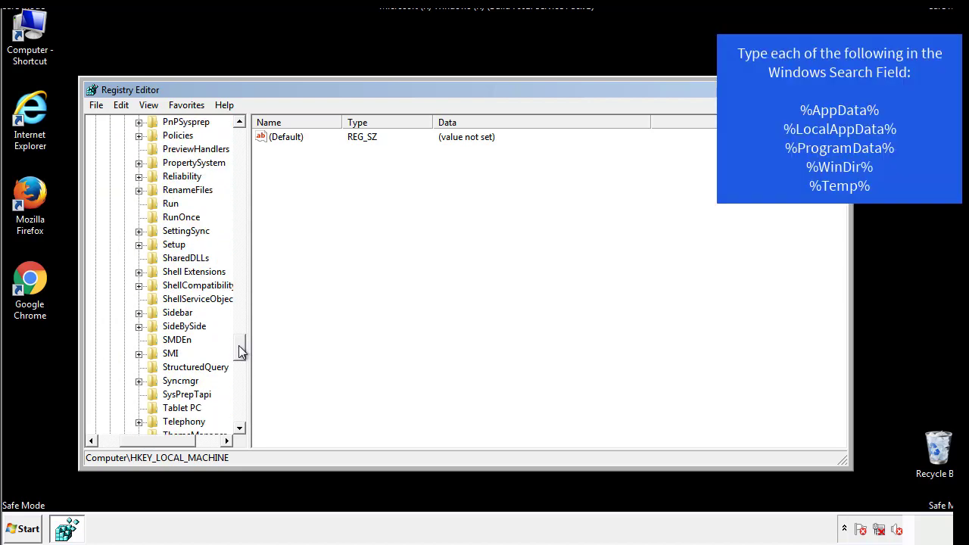
Delete the tappi.loc value from the HKEY_LOCAL_MACHINE CurrentVersion Run key.
{"action": "left_click", "coordinate": [158, 203]}
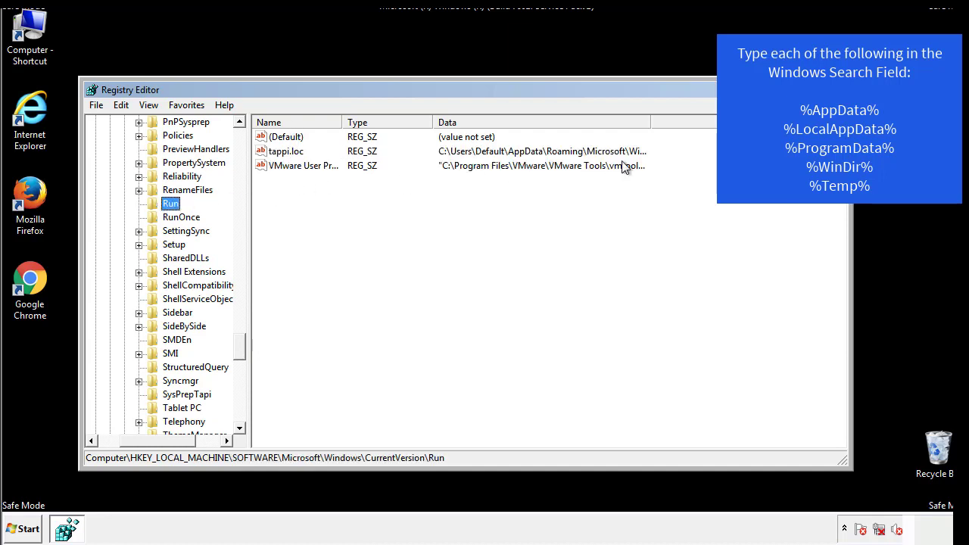
{"action": "left_click", "coordinate": [286, 153]}
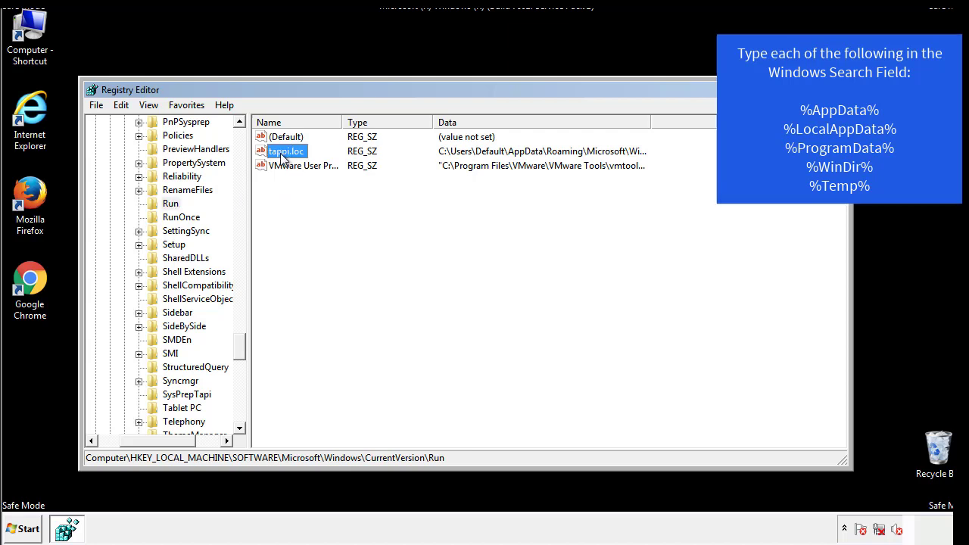
{"action": "right_click", "coordinate": [281, 154]}
{"action": "left_click", "coordinate": [303, 196]}
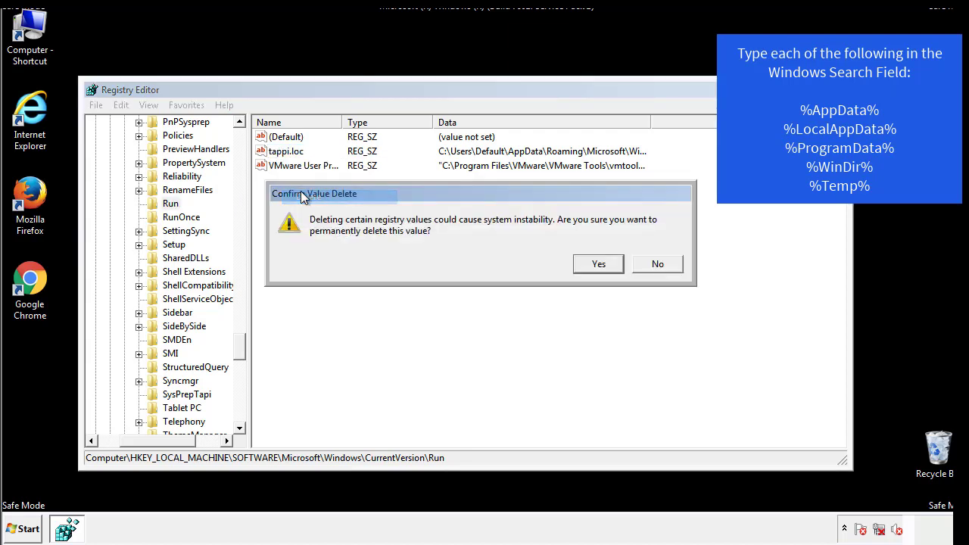
{"action": "left_click", "coordinate": [589, 266]}
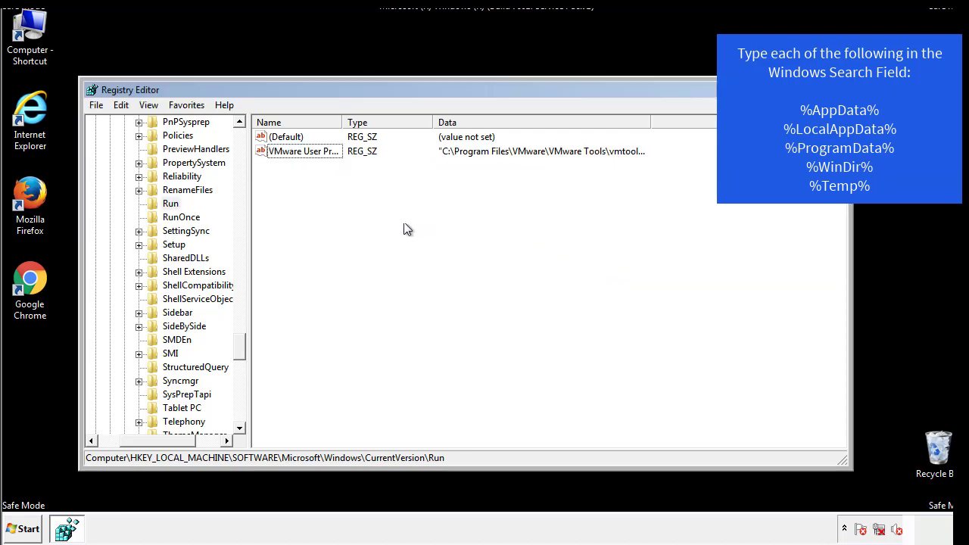
{"action": "scroll", "coordinate": [239, 353], "scroll_direction": "down", "scroll_amount": 1}
{"action": "left_click_drag", "start_coordinate": [239, 354], "coordinate": [239, 409]}
{"action": "left_click_drag", "start_coordinate": [163, 444], "coordinate": [117, 452]}
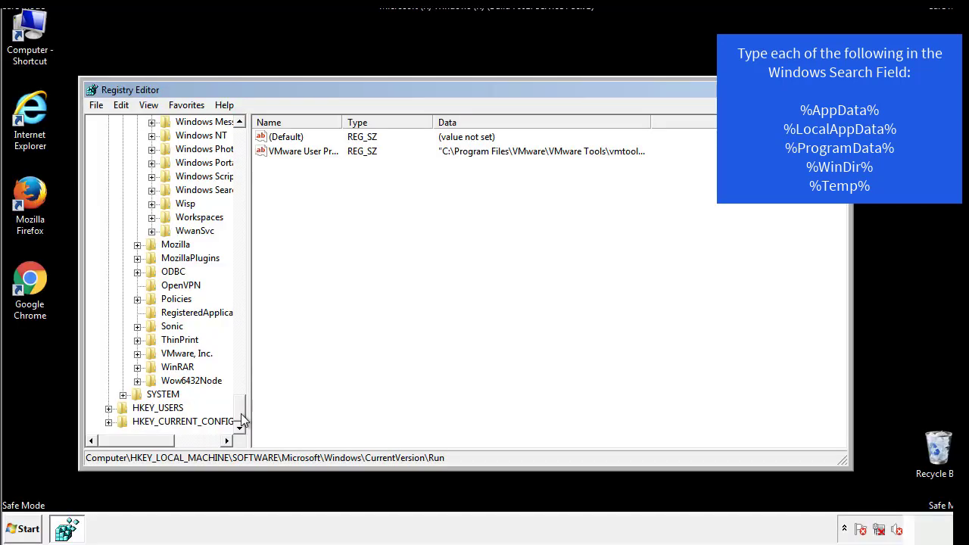
{"action": "left_click_drag", "start_coordinate": [240, 420], "coordinate": [247, 147]}
Collapse HKEY_LOCAL_MACHINE and expand HKEY_CURRENT_USER\Software\Microsoft\Windows.
{"action": "left_click", "coordinate": [108, 164]}
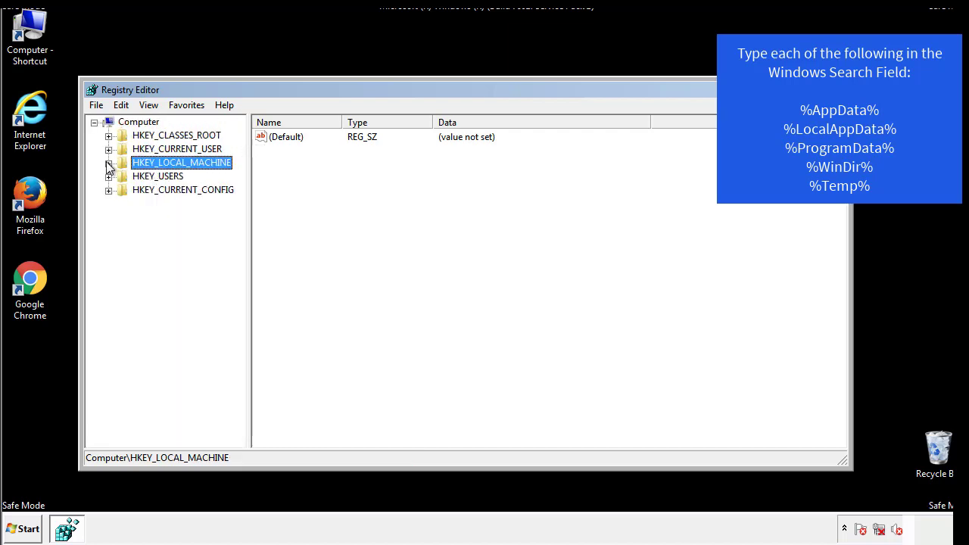
{"action": "left_click", "coordinate": [108, 150]}
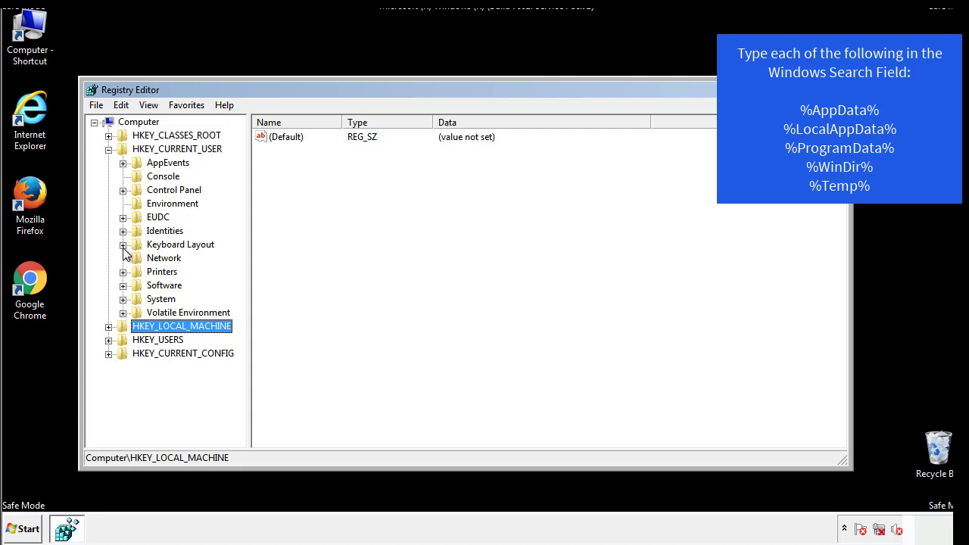
{"action": "left_click", "coordinate": [124, 286]}
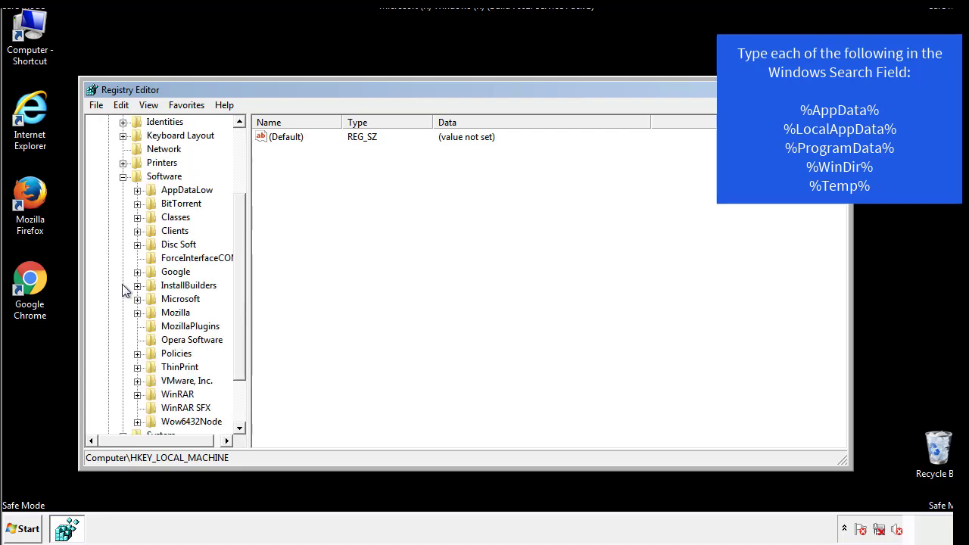
{"action": "left_click_drag", "start_coordinate": [237, 275], "coordinate": [239, 291]}
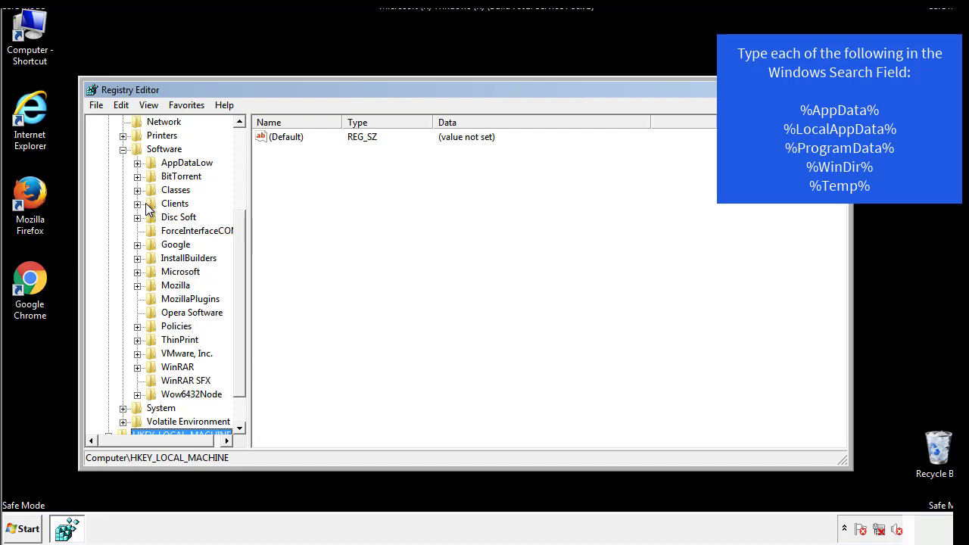
{"action": "left_click", "coordinate": [137, 272]}
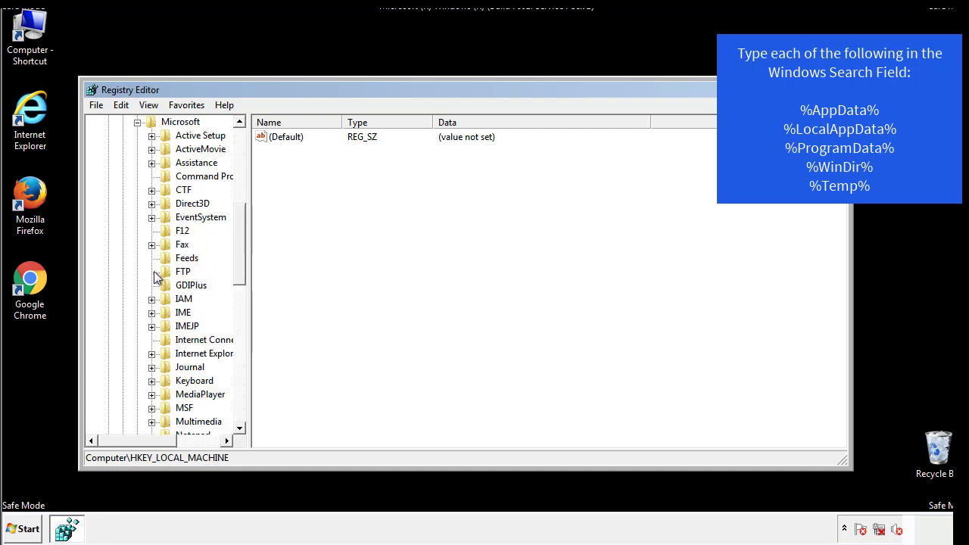
{"action": "left_click_drag", "start_coordinate": [240, 227], "coordinate": [239, 315]}
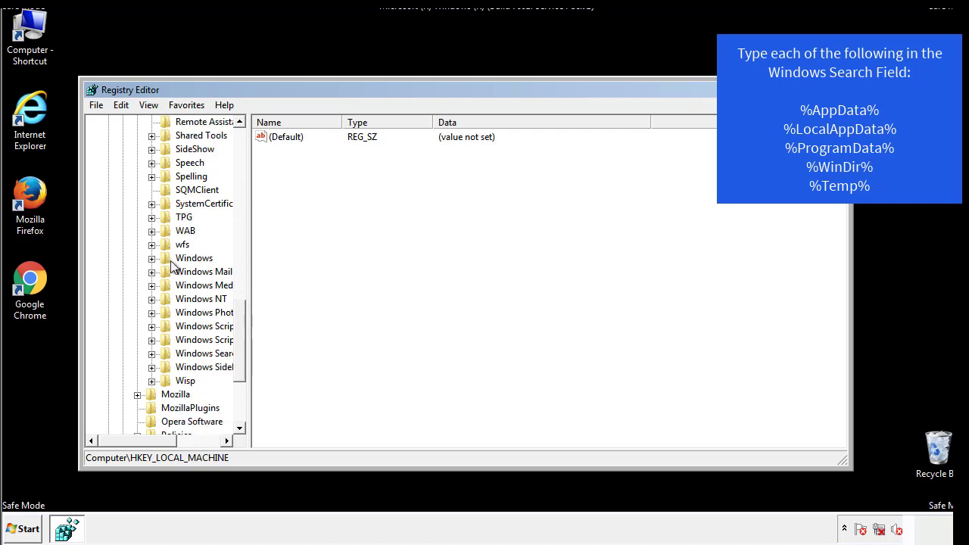
{"action": "left_click", "coordinate": [152, 258]}
Open the current user's CurrentVersion Run key and review its lone DAEMON Tools entry.
{"action": "left_click", "coordinate": [166, 272]}
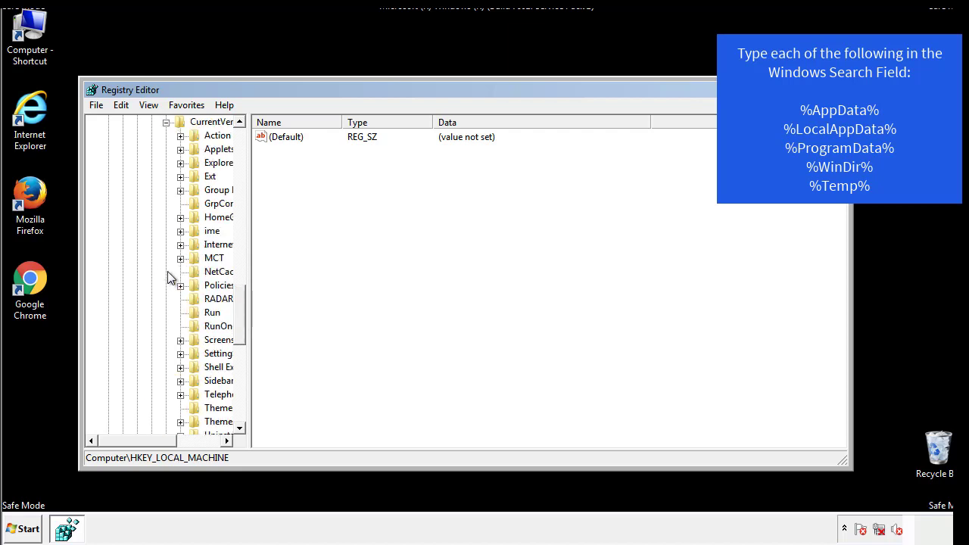
{"action": "left_click_drag", "start_coordinate": [146, 442], "coordinate": [170, 442]}
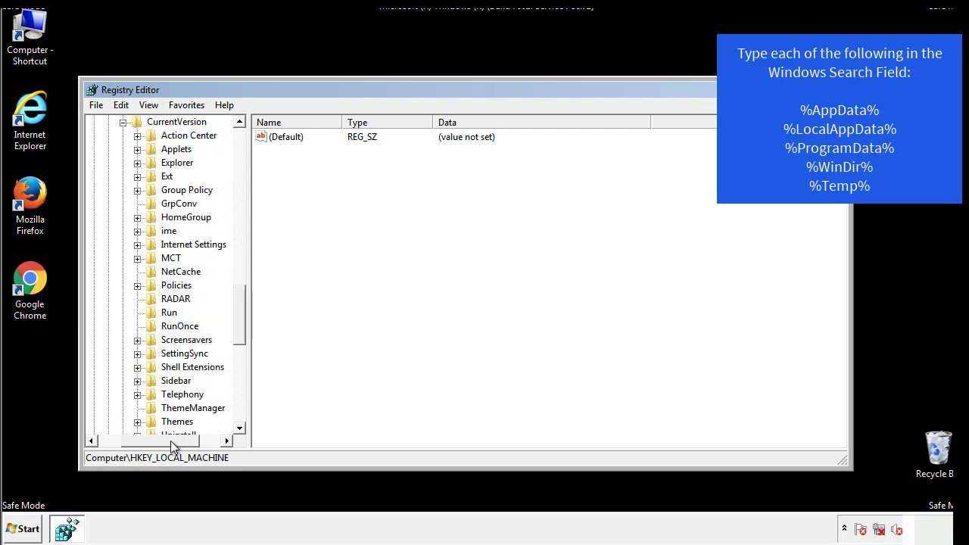
{"action": "left_click", "coordinate": [168, 313]}
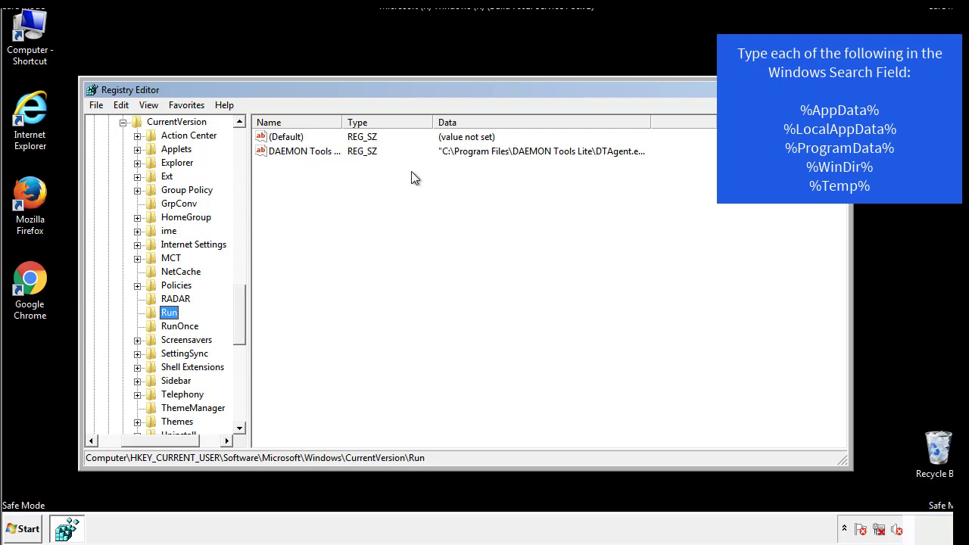
{"action": "left_click", "coordinate": [444, 180]}
{"action": "left_click_drag", "start_coordinate": [161, 438], "coordinate": [139, 439]}
{"action": "left_click_drag", "start_coordinate": [244, 328], "coordinate": [239, 316]}
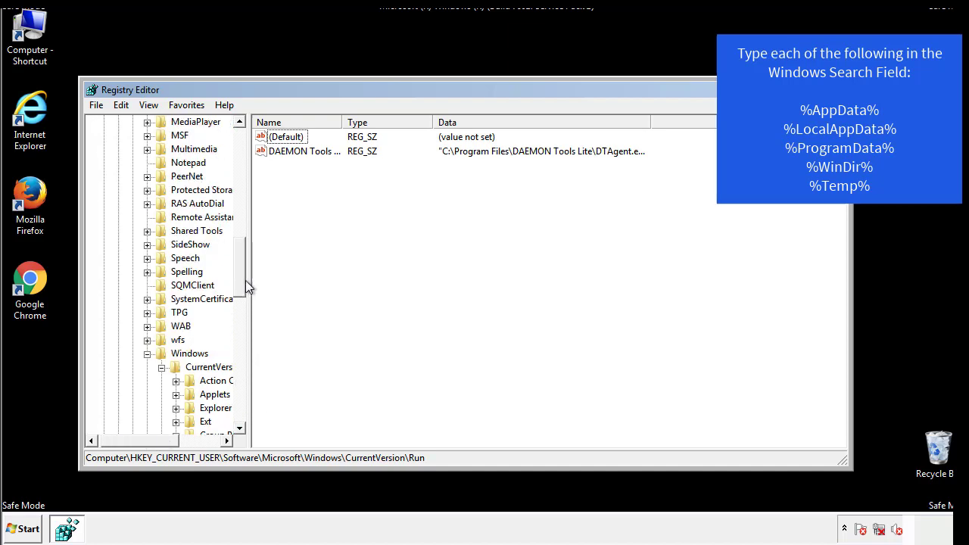
Collapse the Windows key and run Edit > Find for %temp% across the registry.
{"action": "left_click", "coordinate": [148, 355]}
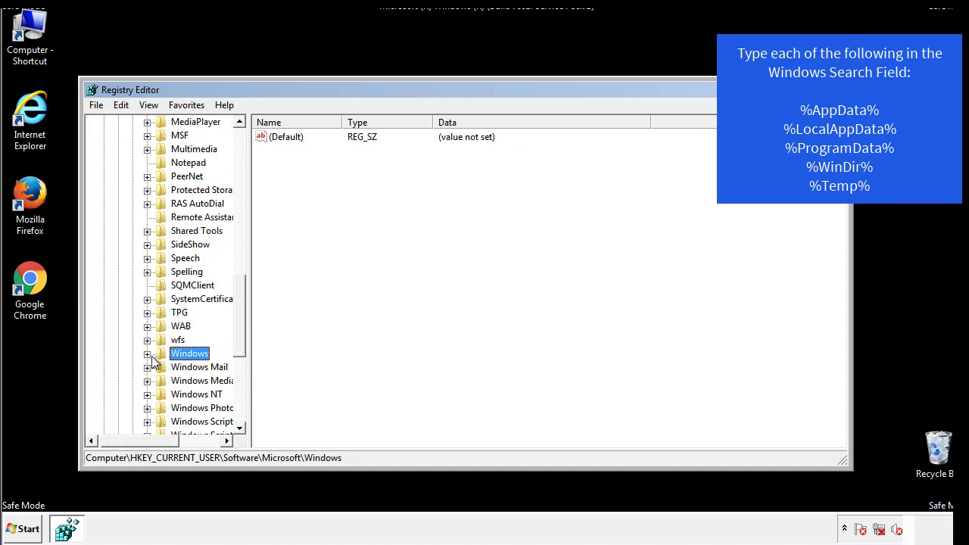
{"action": "left_click_drag", "start_coordinate": [243, 337], "coordinate": [243, 187]}
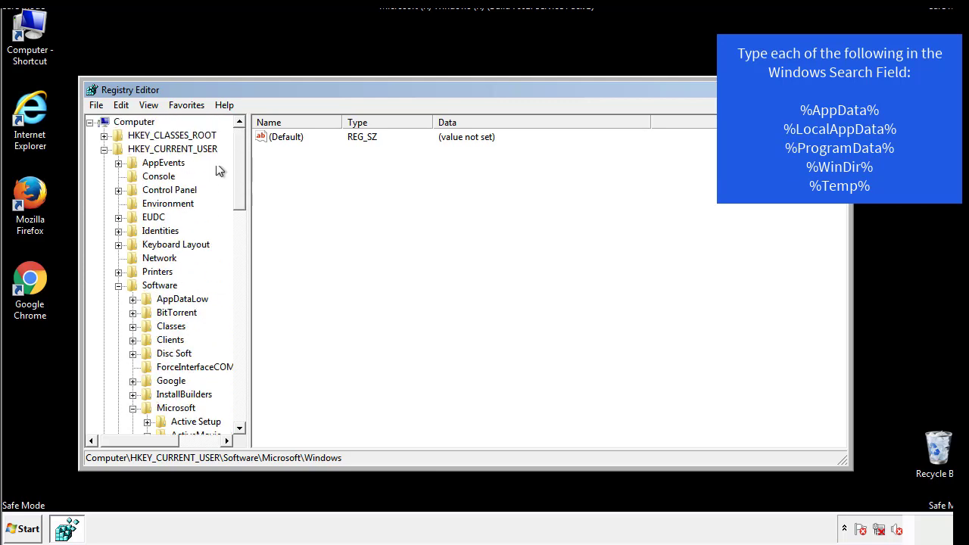
{"action": "left_click", "coordinate": [121, 106]}
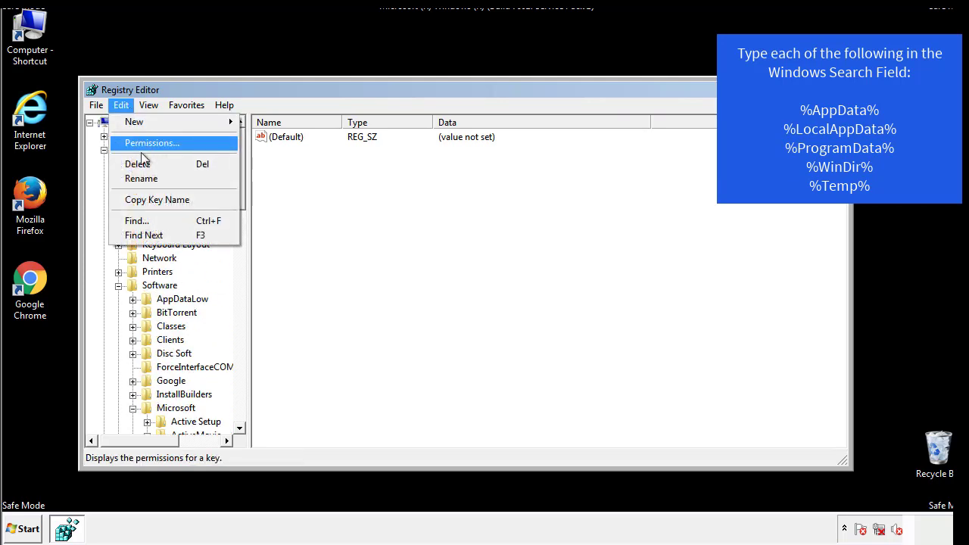
{"action": "left_click", "coordinate": [140, 221]}
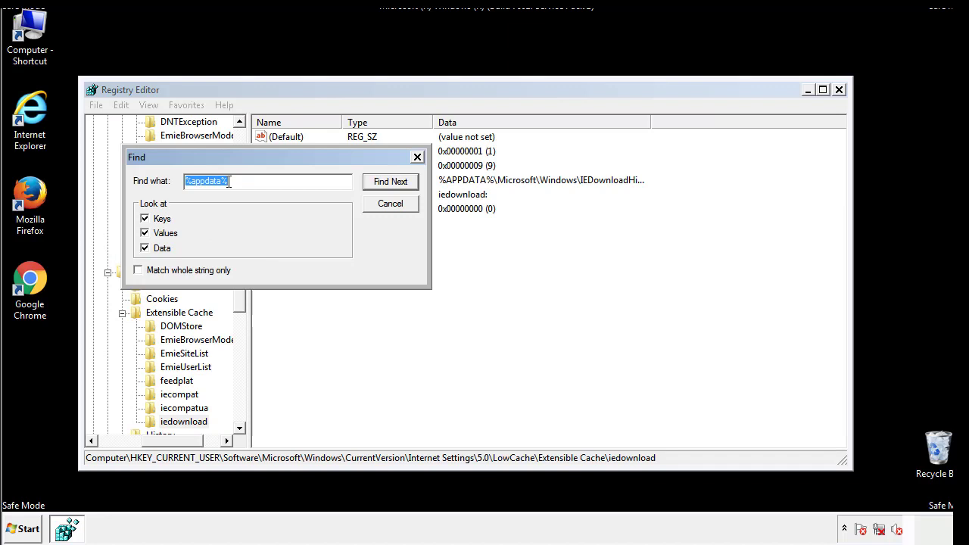
{"action": "type", "text": "%tem"}
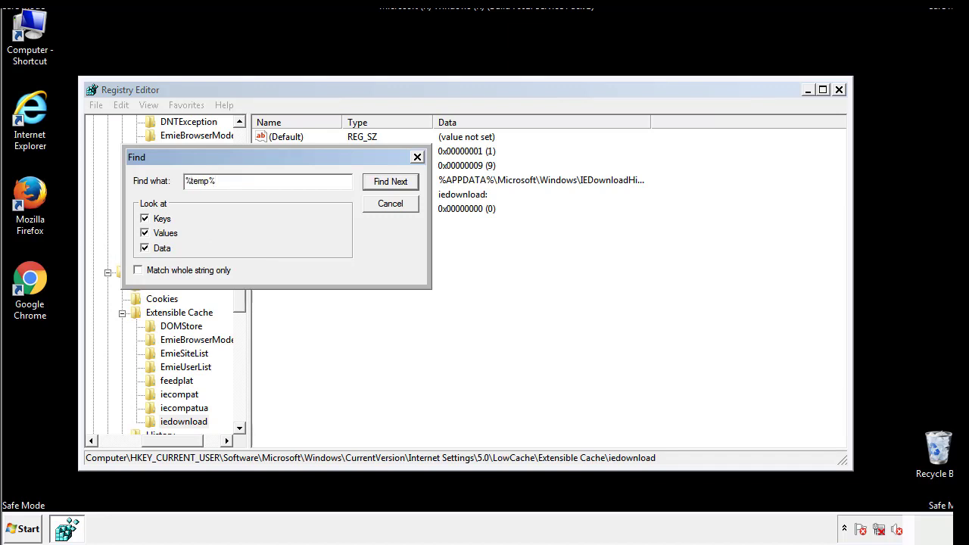
{"action": "type", "text": "p%"}
{"action": "key", "text": "Return"}
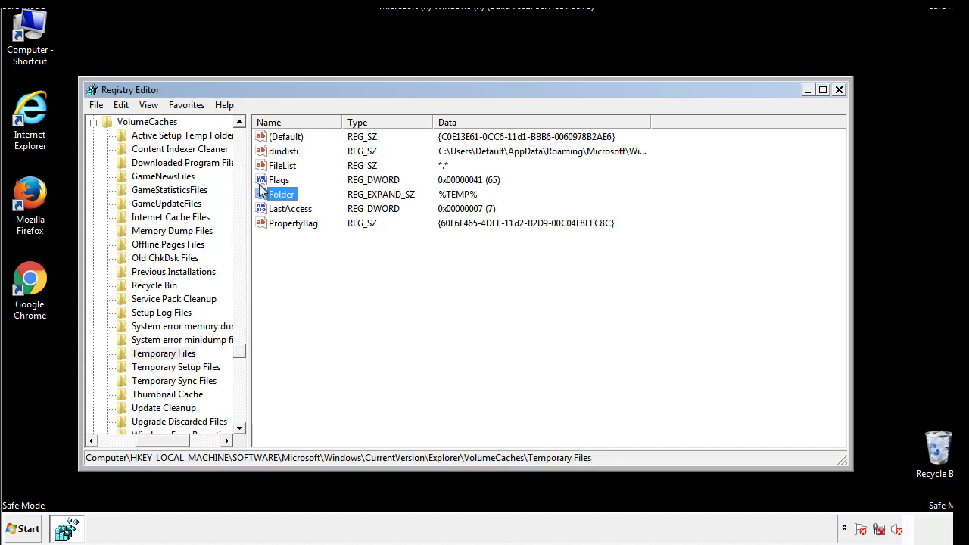
Delete all values in VolumeCaches\Temporary Files, leaving only the unset (Default).
{"action": "left_click", "coordinate": [399, 265]}
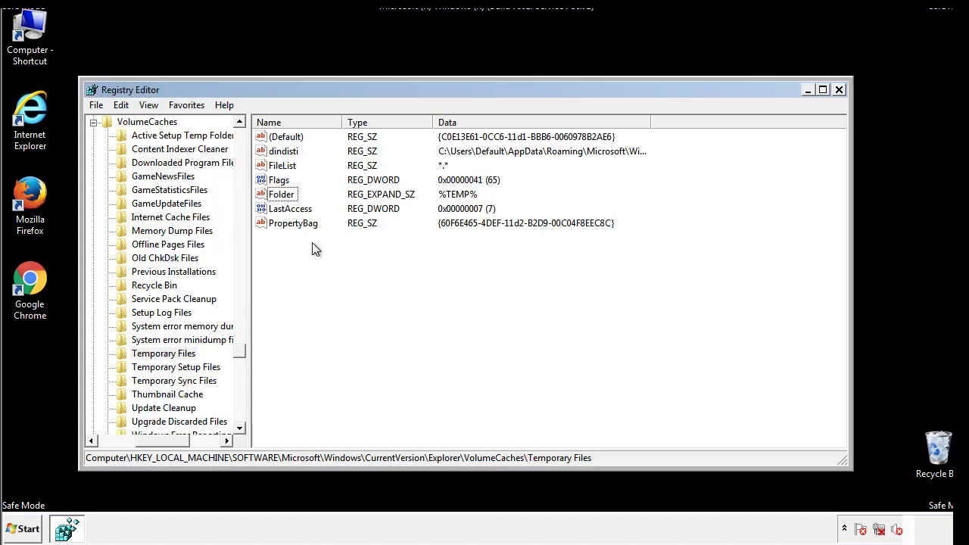
{"action": "left_click_drag", "start_coordinate": [310, 242], "coordinate": [277, 135]}
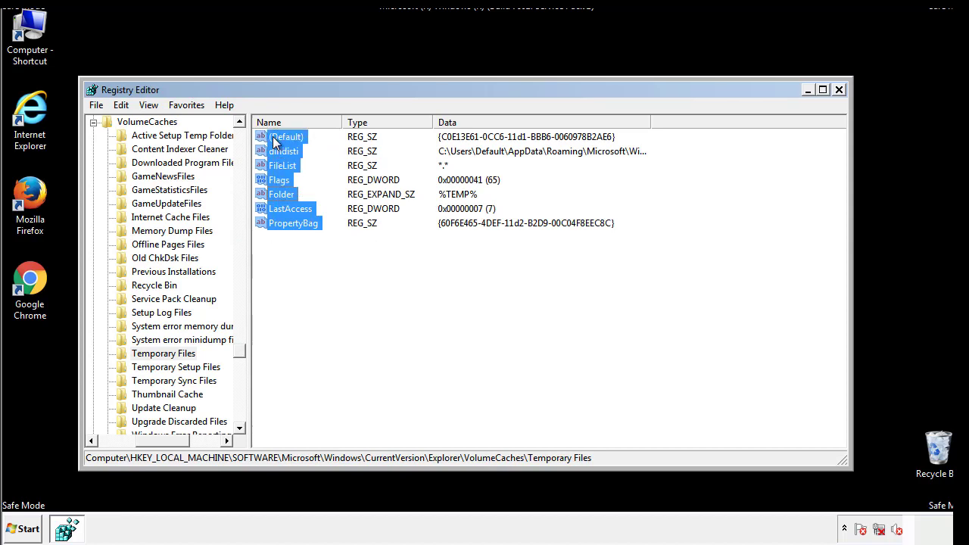
{"action": "right_click", "coordinate": [274, 142]}
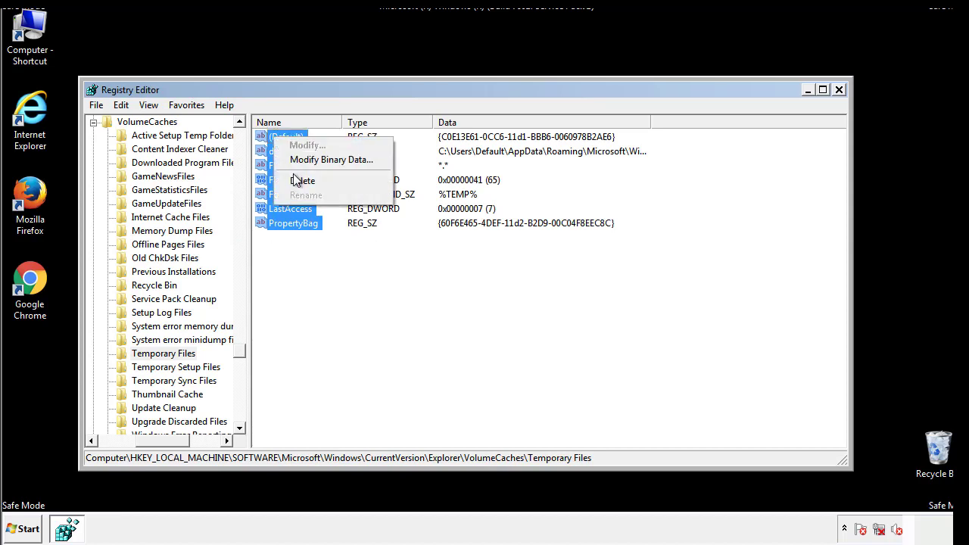
{"action": "left_click", "coordinate": [295, 181]}
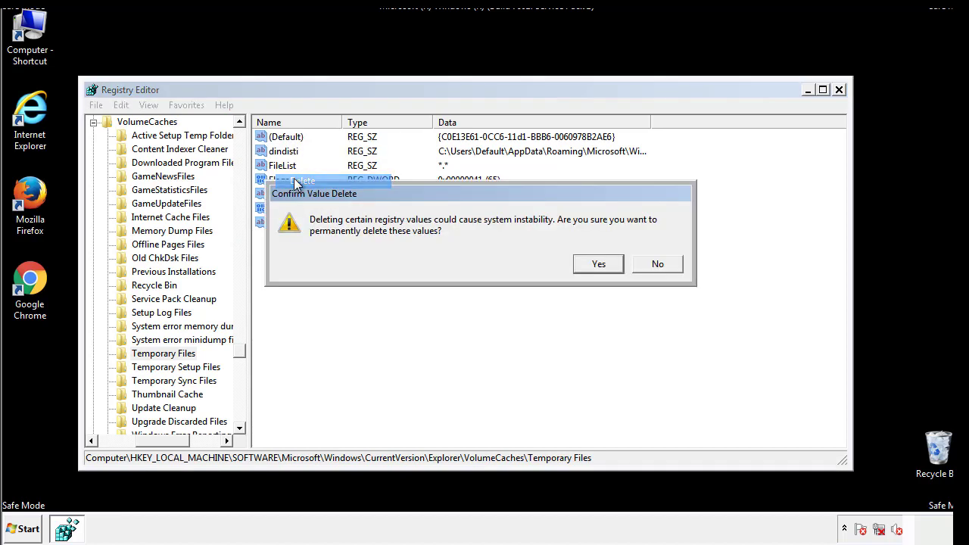
{"action": "left_click", "coordinate": [601, 264]}
{"action": "left_click", "coordinate": [337, 186]}
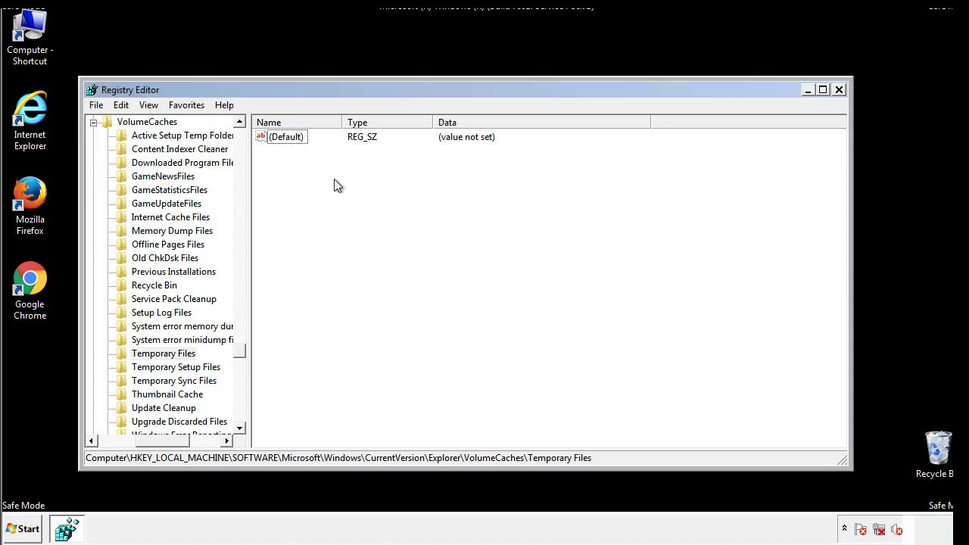
Close Registry Editor and launch System Configuration via the 'msconfig' Start search.
{"action": "left_click", "coordinate": [840, 90]}
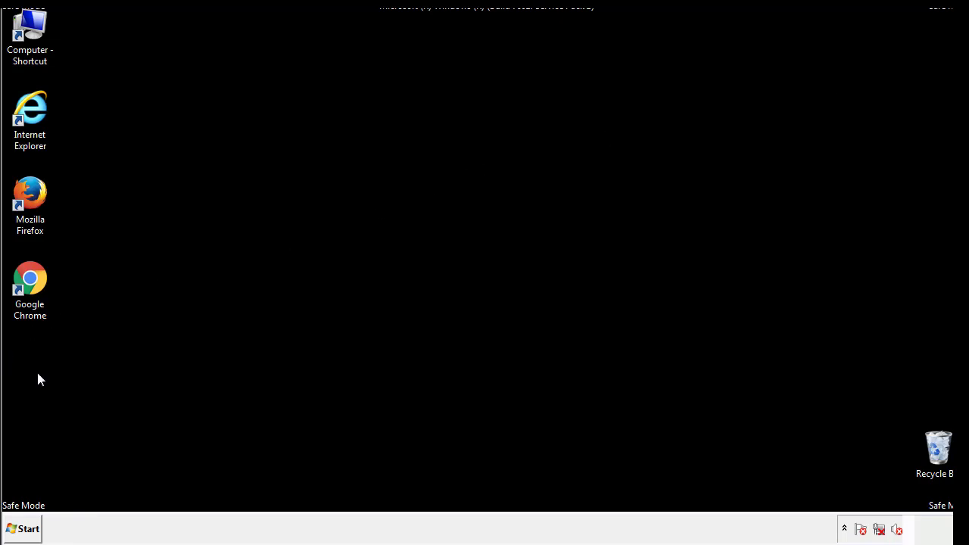
{"action": "left_click", "coordinate": [18, 530]}
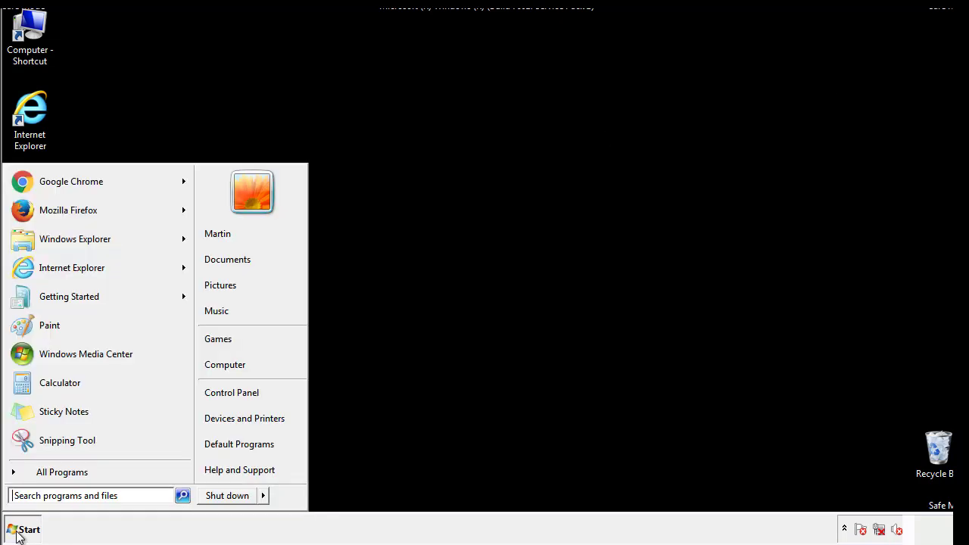
{"action": "left_click", "coordinate": [52, 495]}
{"action": "type", "text": "mscon"}
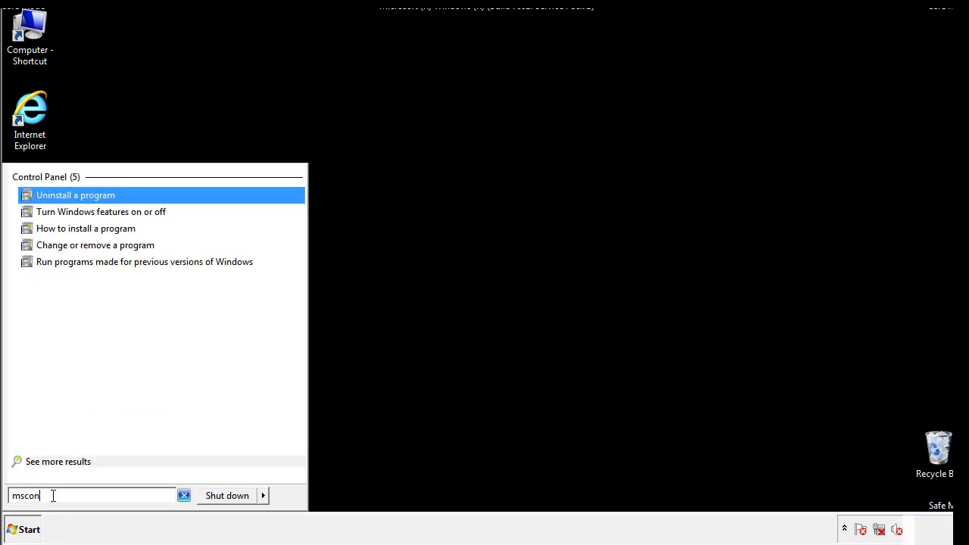
{"action": "type", "text": "fig"}
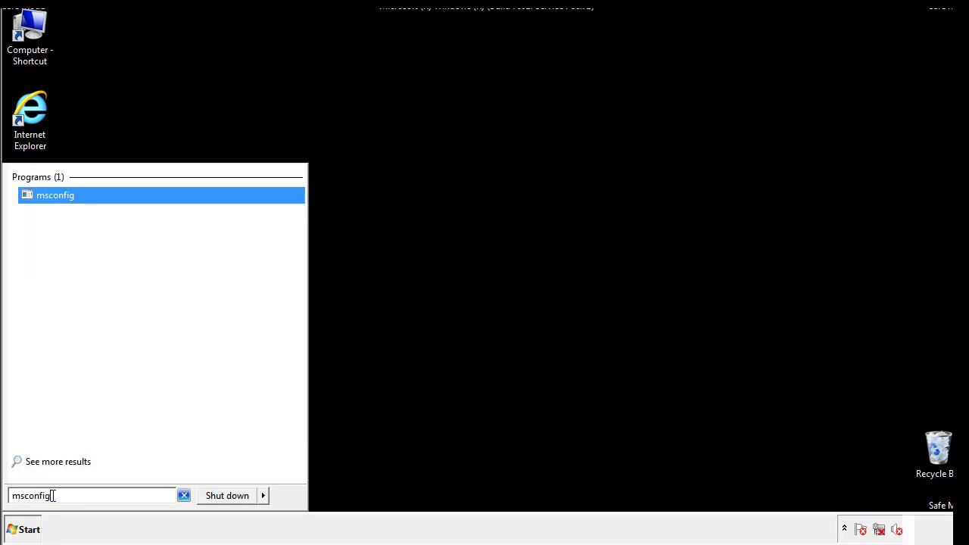
{"action": "key", "text": "Return"}
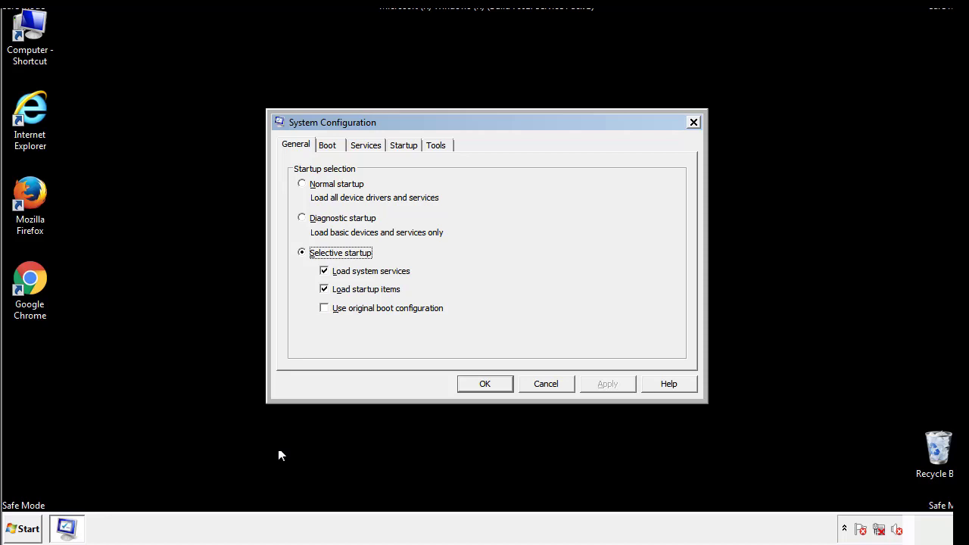
Uncheck Safe boot on the Boot tab, apply it, and restart the computer.
{"action": "left_click", "coordinate": [331, 146]}
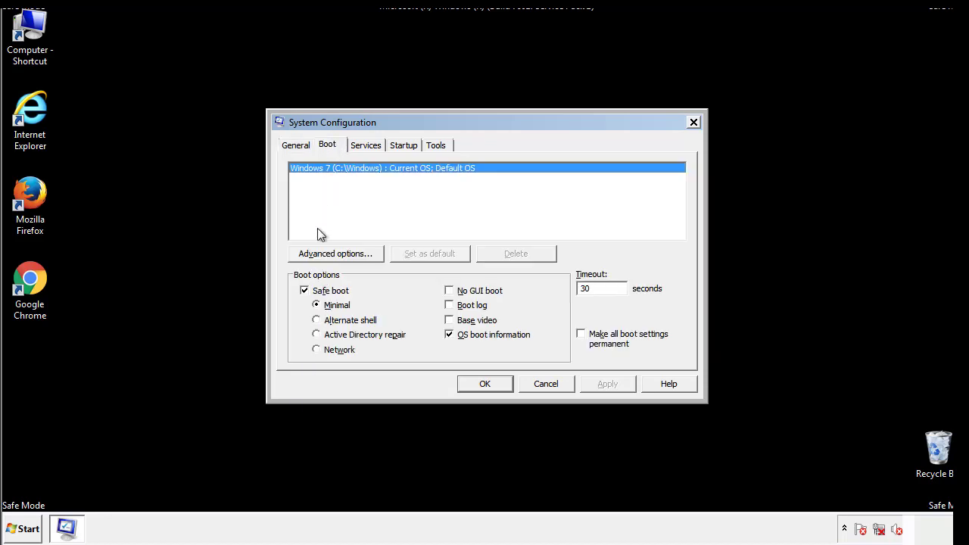
{"action": "left_click", "coordinate": [305, 291]}
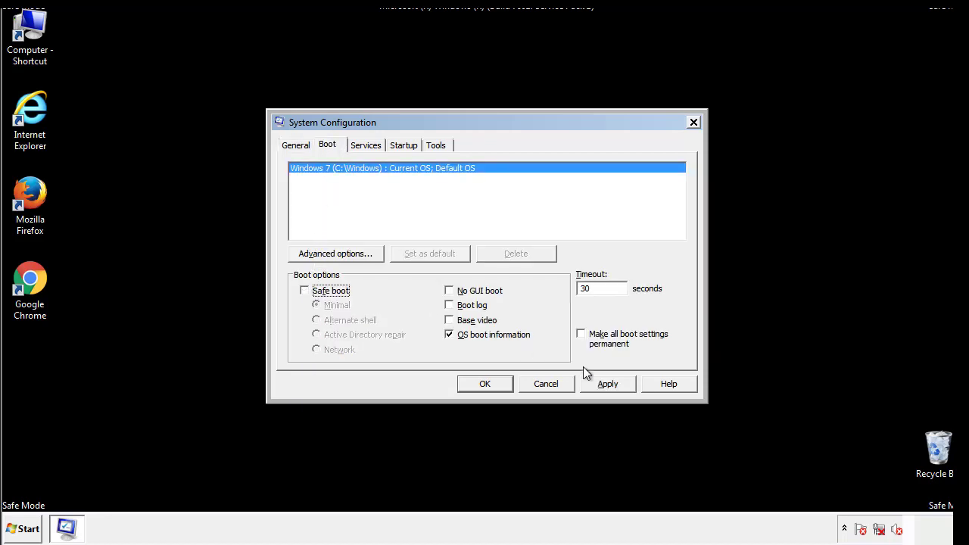
{"action": "left_click", "coordinate": [609, 384]}
{"action": "left_click", "coordinate": [482, 384]}
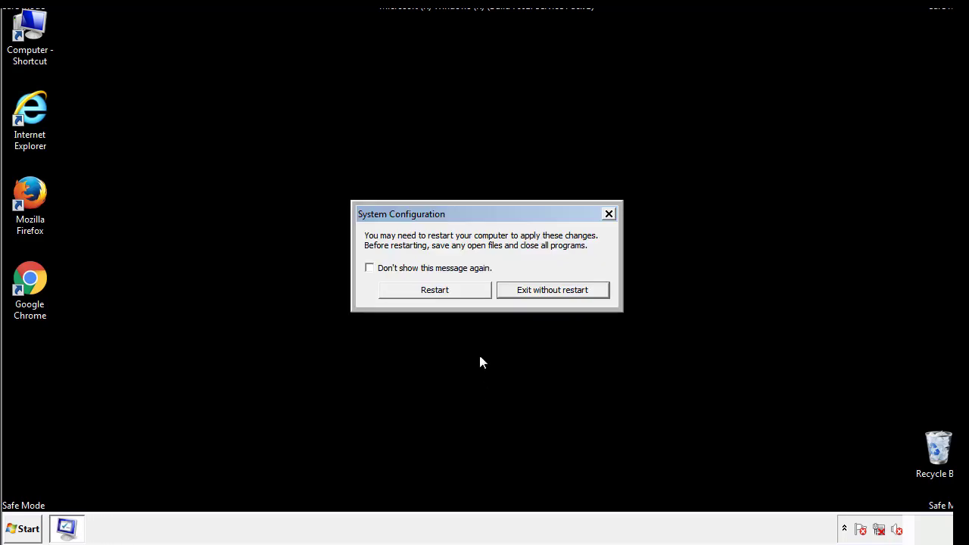
{"action": "left_click", "coordinate": [448, 294]}
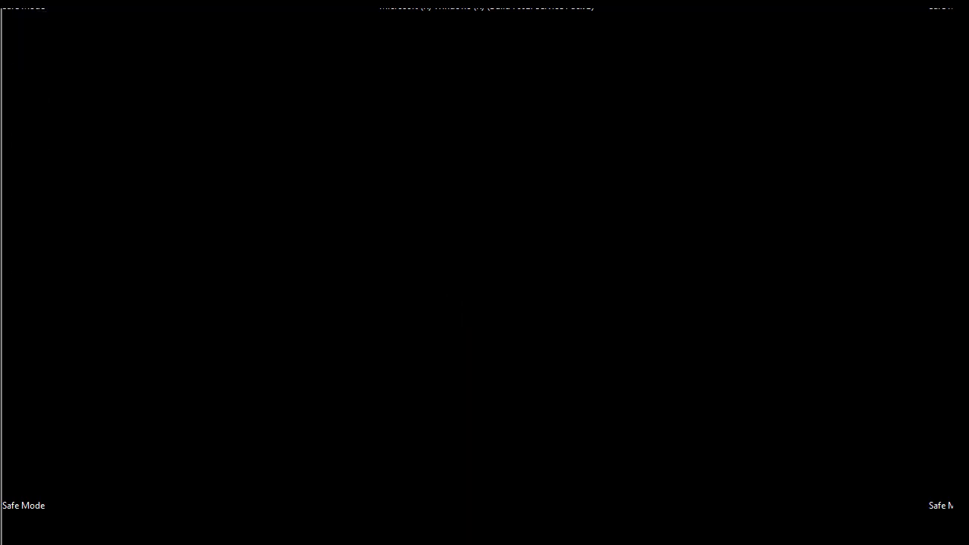